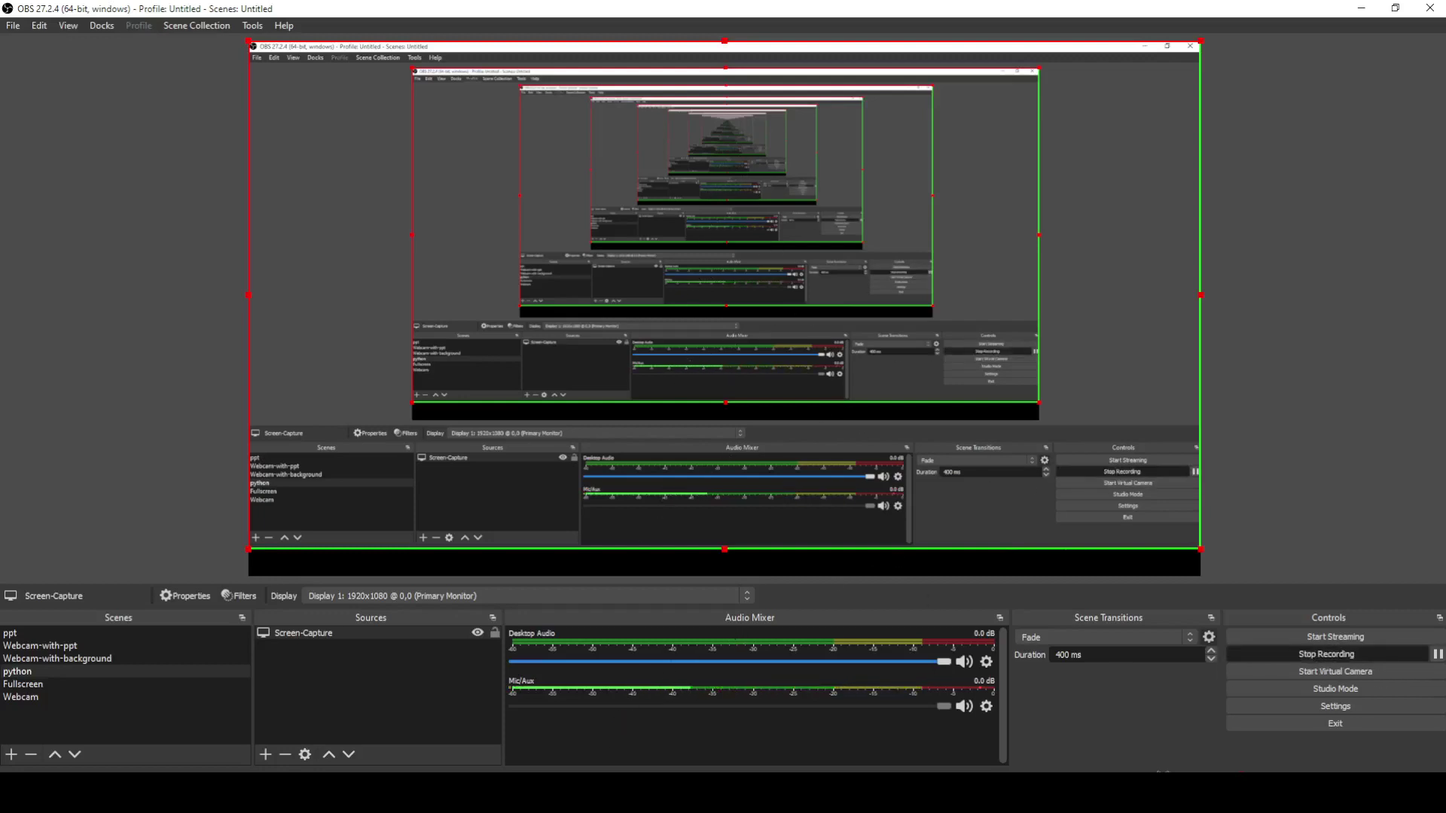
Bring the gnuplot 5.4 console to the front and minimize the OBS window behind it
{"action": "key", "text": "alt+Tab"}
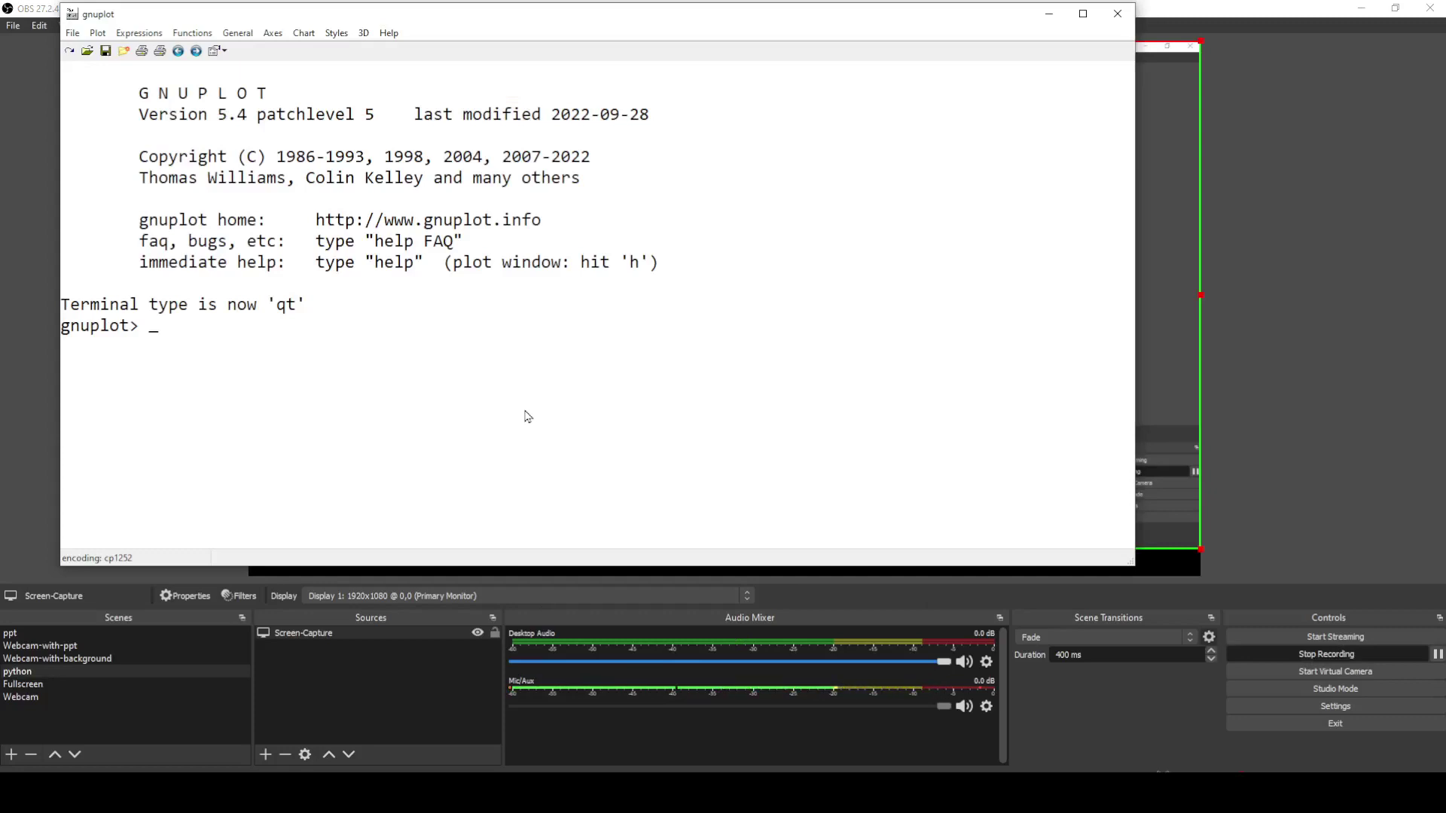
{"action": "left_click", "coordinate": [1362, 8]}
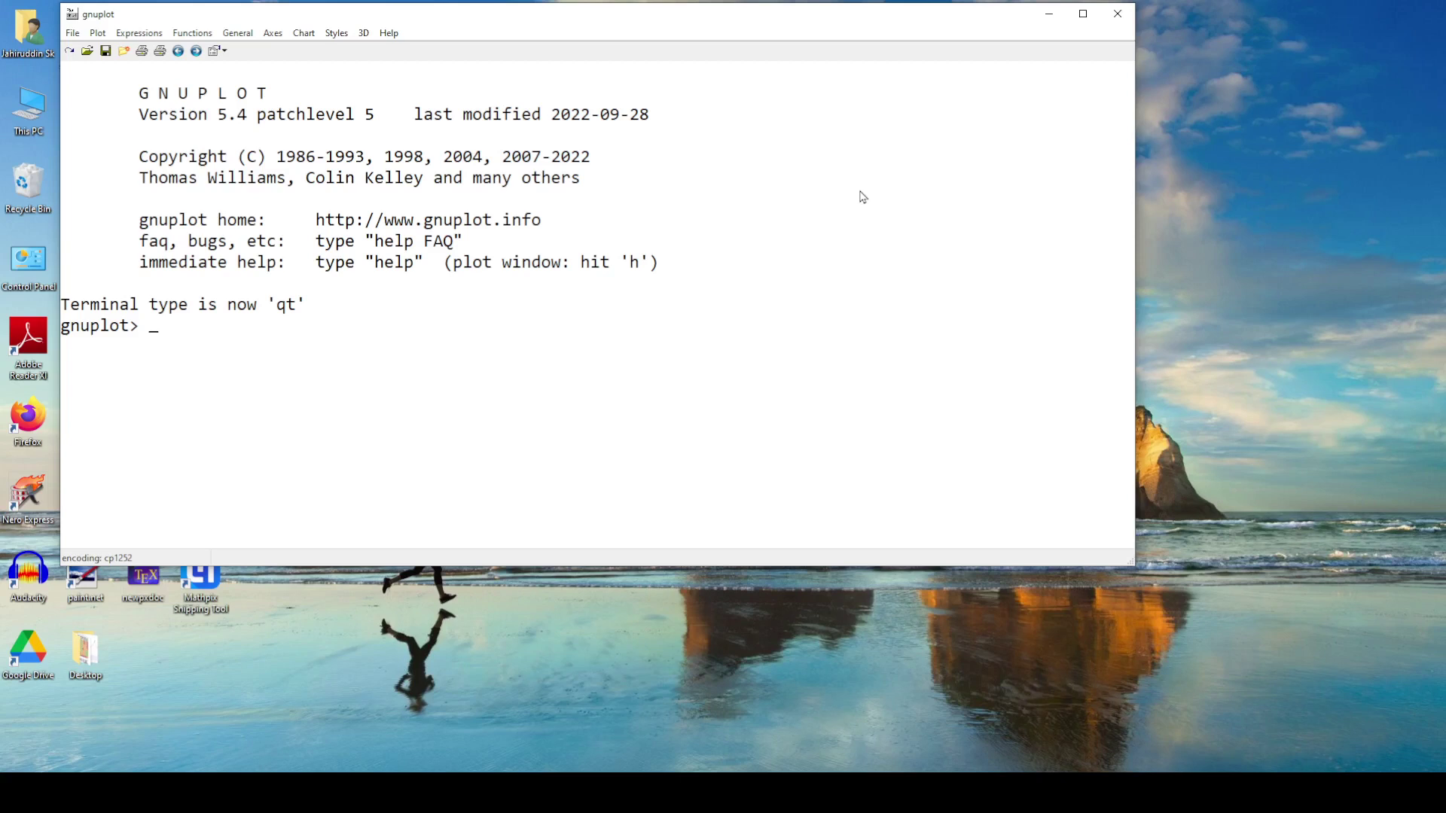
Plot sin(x), inspect it in a maximized plot window, then minimize the window
{"action": "type", "text": "si"}
{"action": "key", "text": "BackSpace"}
{"action": "key", "text": "BackSpace"}
{"action": "type", "text": "plot sin(x)"}
{"action": "key", "text": "Return"}
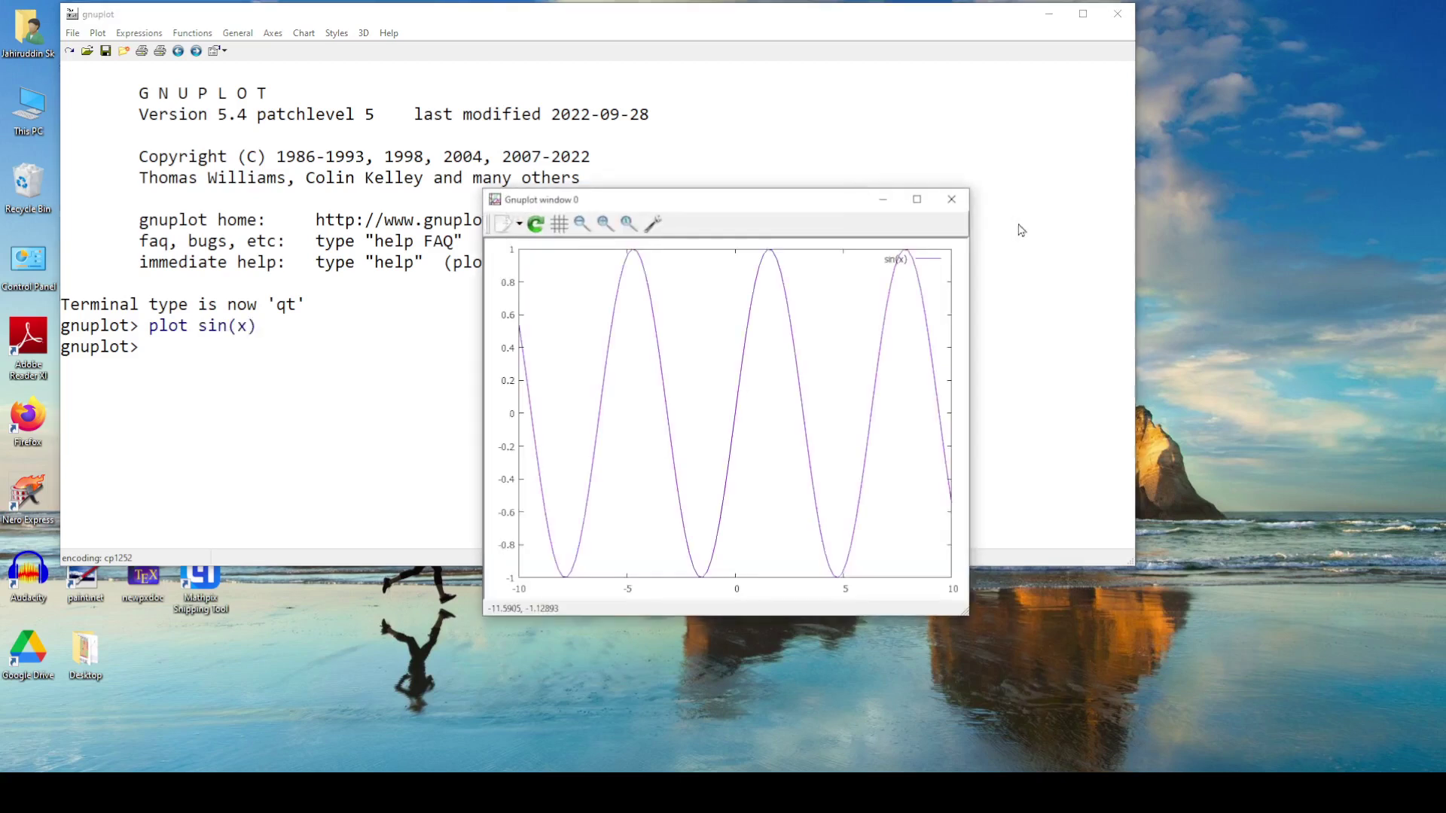
{"action": "left_click", "coordinate": [928, 200]}
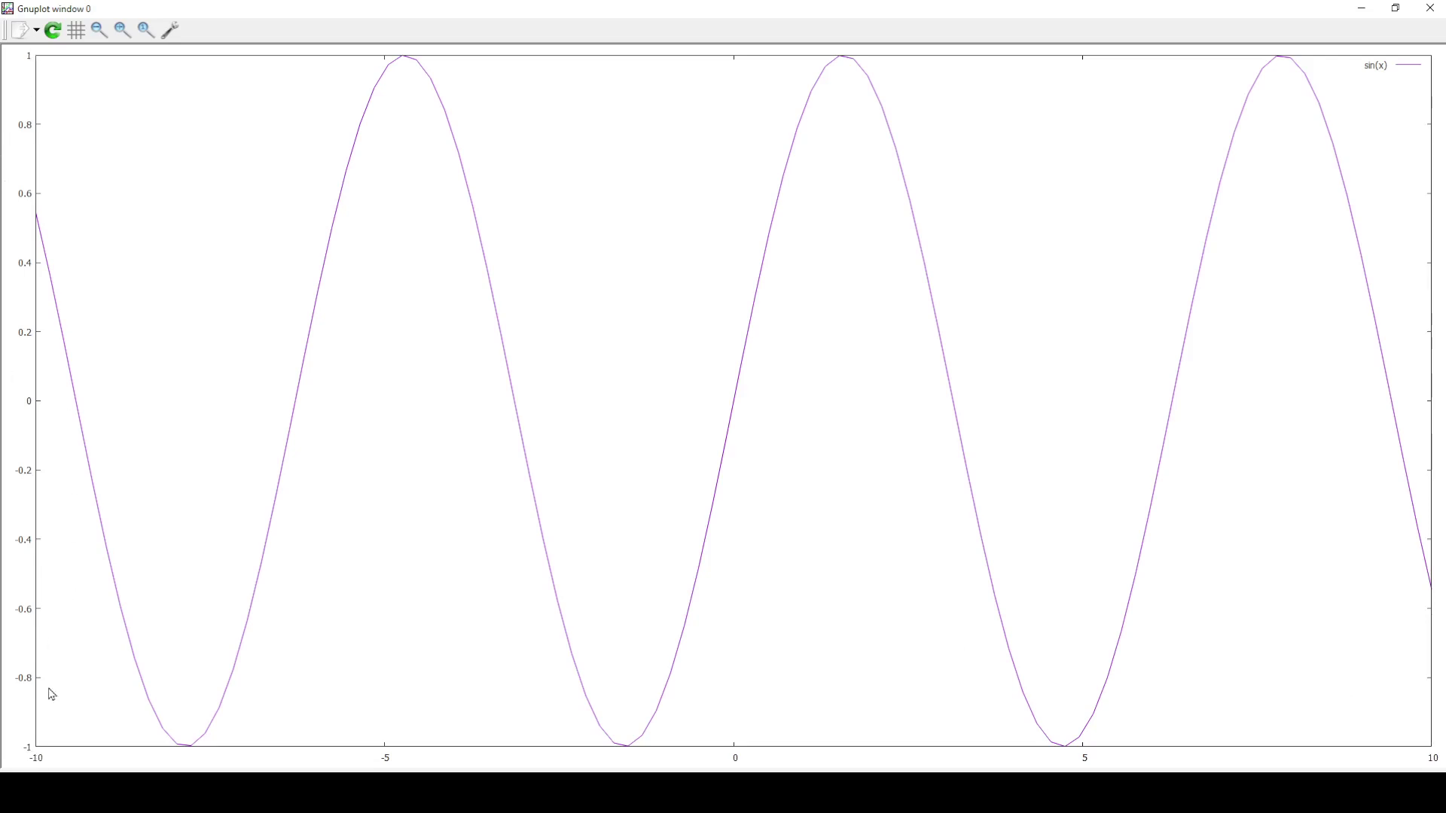
{"action": "left_click", "coordinate": [1362, 10]}
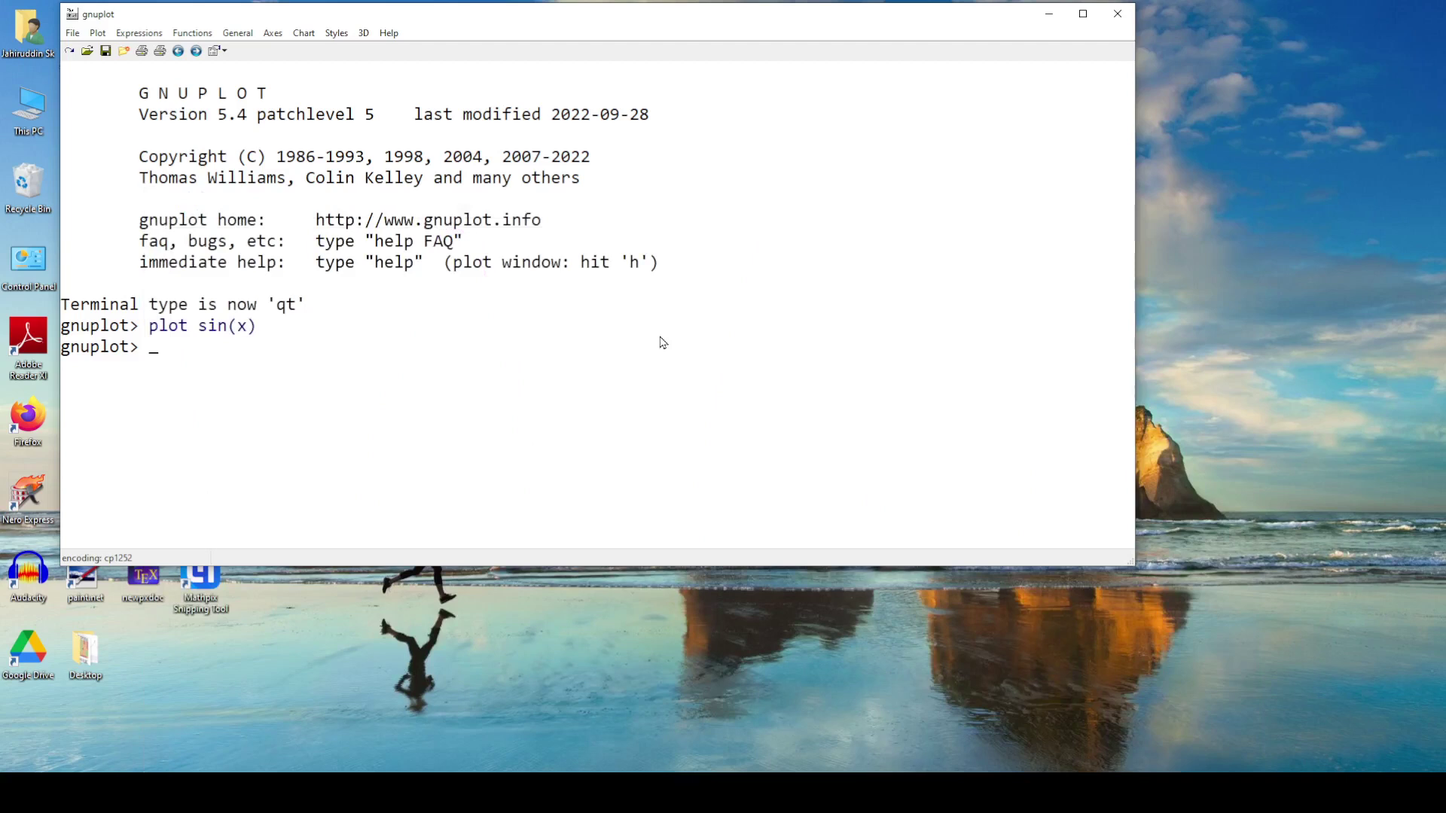
Set the x range to [-8:8]
{"action": "type", "text": "s"}
{"action": "type", "text": "et"}
{"action": "type", "text": " xrange"}
{"action": "type", "text": "[]"}
{"action": "type", "text": "-3"}
{"action": "key", "text": "BackSpace"}
{"action": "type", "text": "8:8"}
{"action": "key", "text": "Return"}
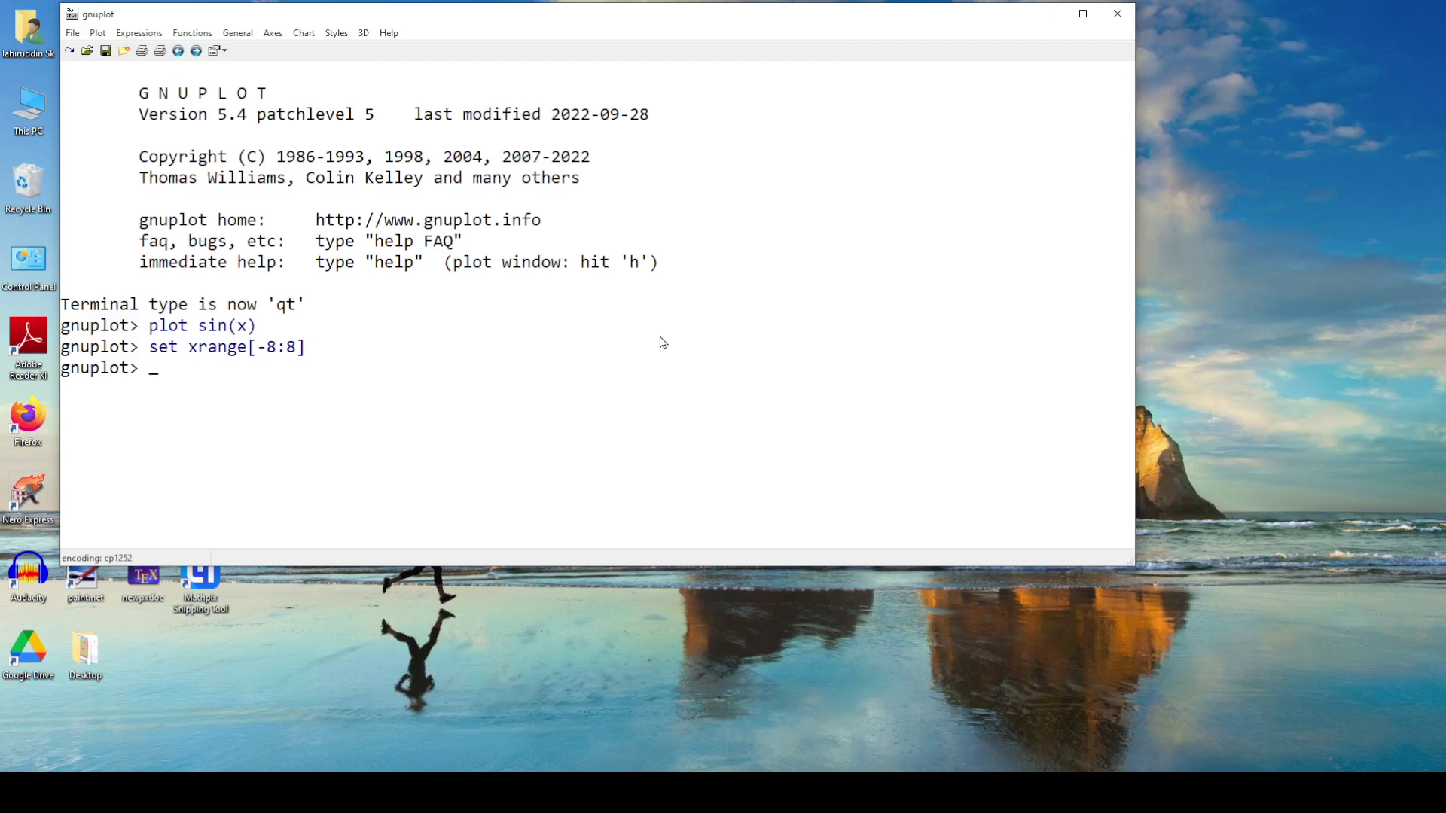
Plot x*sin(x) with line width 4, view it maximized, then minimize it
{"action": "type", "text": "plot"}
{"action": "type", "text": " x"}
{"action": "type", "text": "*su"}
{"action": "type", "text": "in"}
{"action": "type", "text": "(x)"}
{"action": "type", "text": " lw 4"}
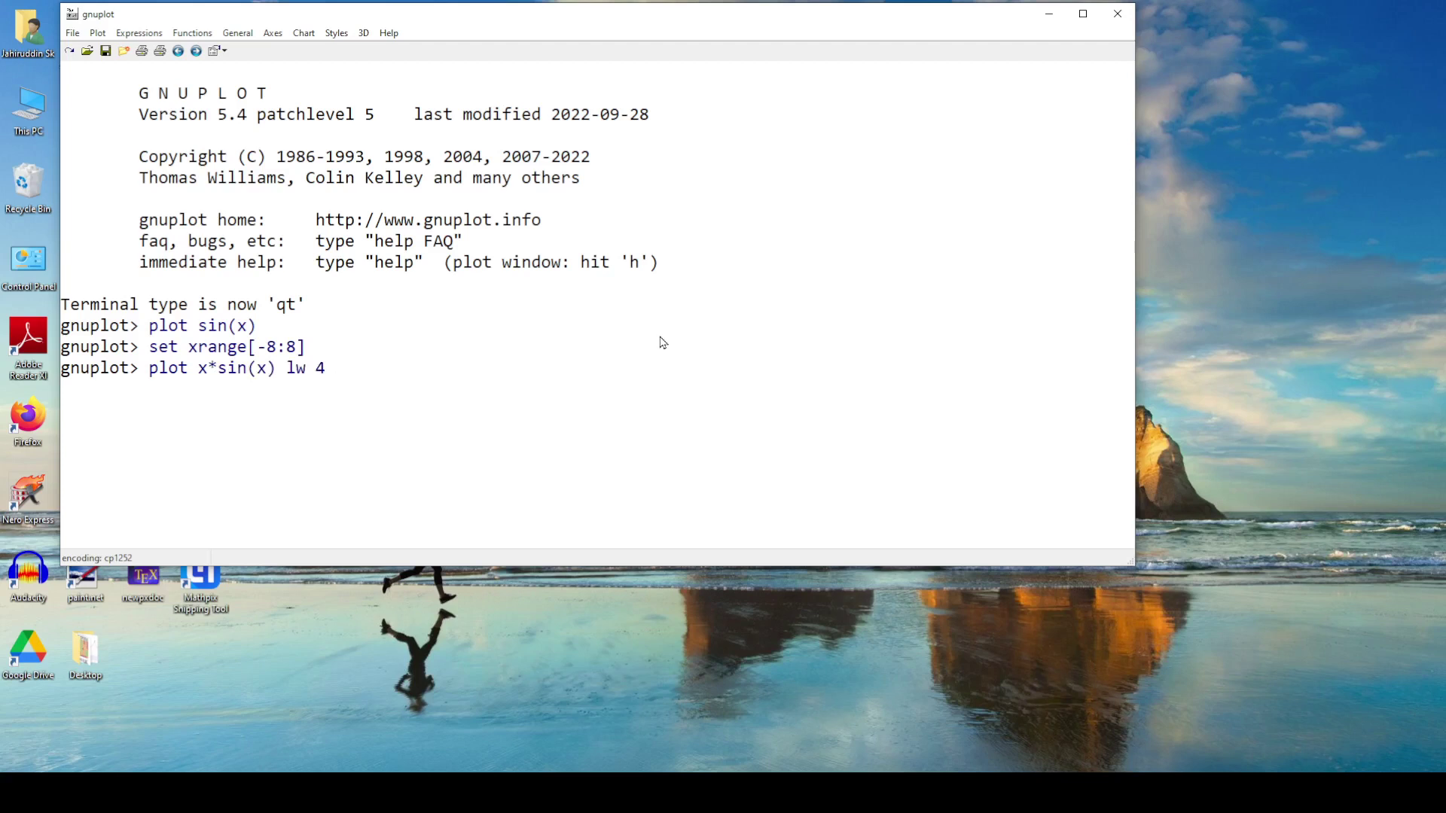
{"action": "key", "text": "Return"}
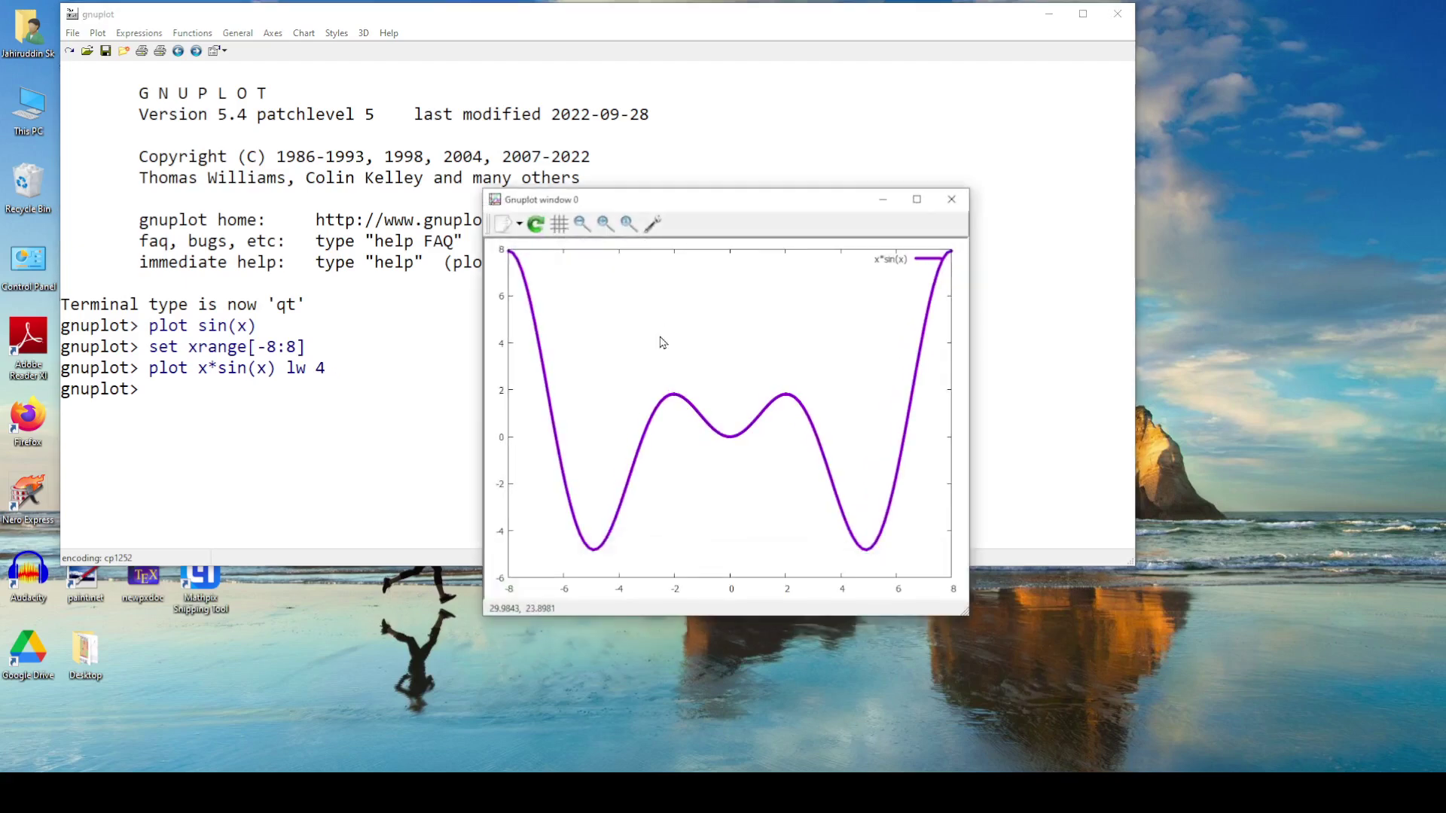
{"action": "left_click", "coordinate": [917, 200]}
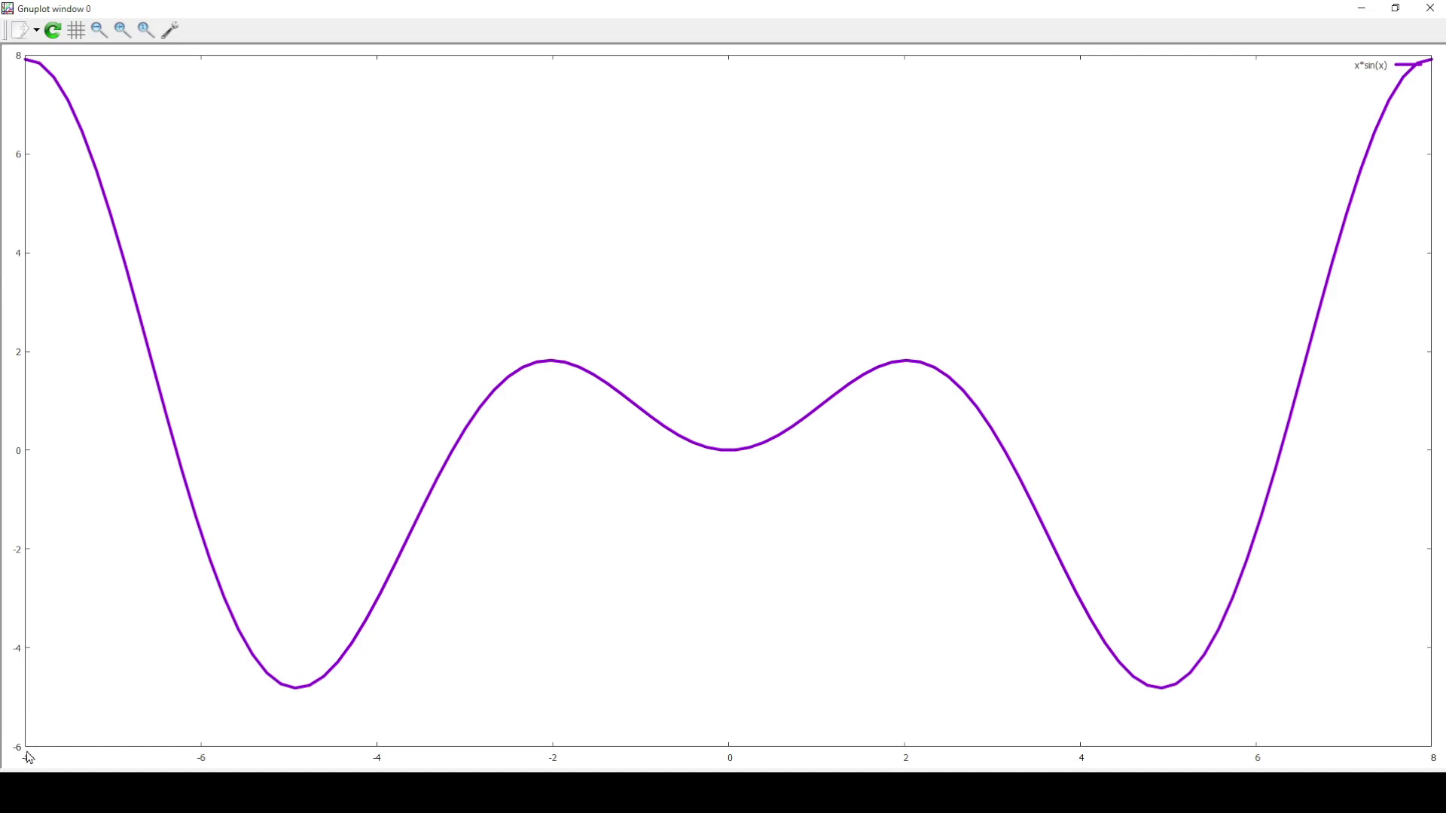
{"action": "left_click", "coordinate": [1361, 10]}
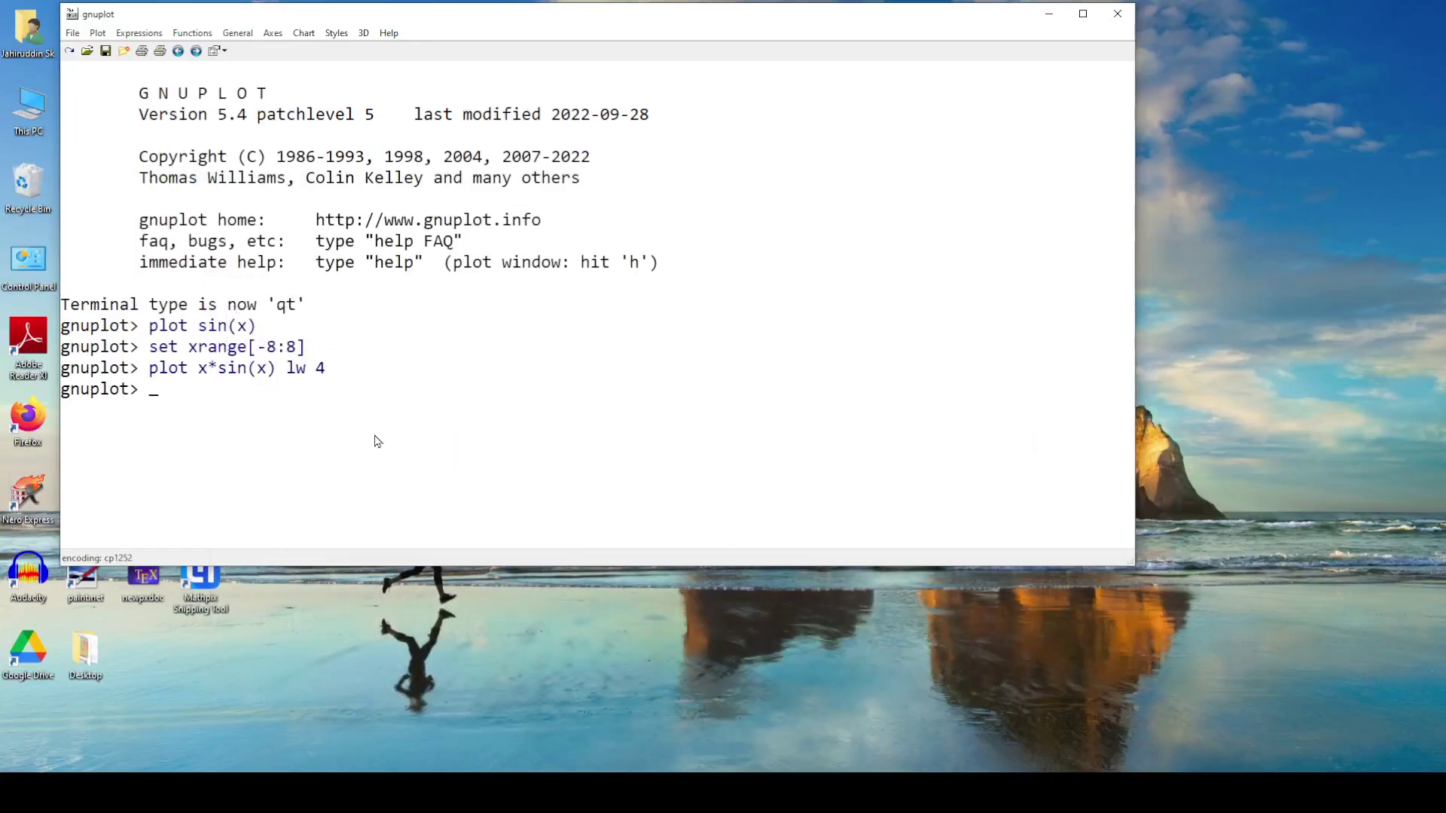
Set the y range to [-10:10], rerun the plot, and enlarge and move the plot window right
{"action": "type", "text": "set "}
{"action": "type", "text": "y"}
{"action": "type", "text": "range"}
{"action": "type", "text": "[]"}
{"action": "type", "text": "-10"}
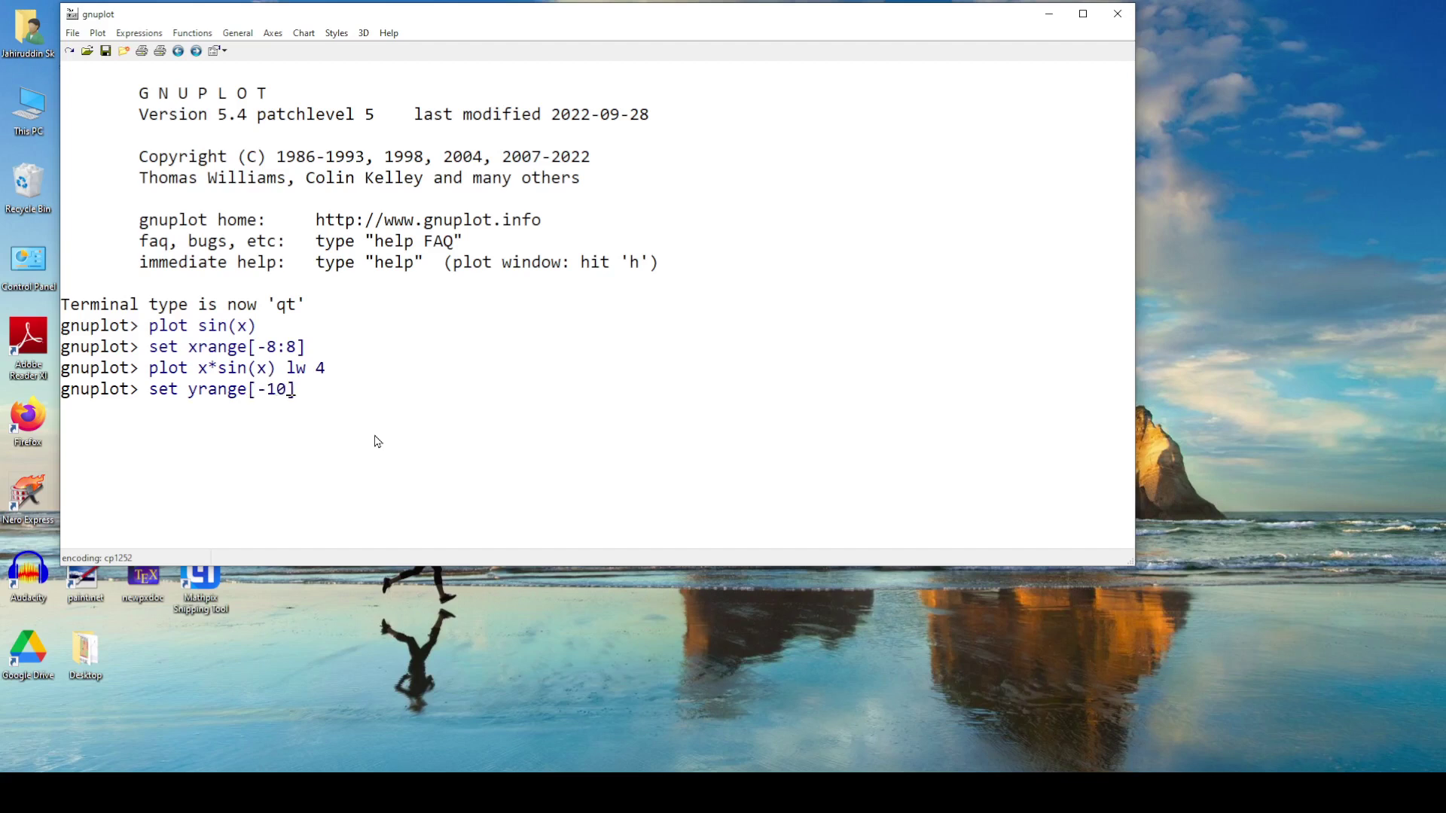
{"action": "type", "text": ":10"}
{"action": "key", "text": "Return"}
{"action": "key", "text": "Up"}
{"action": "key", "text": "Up"}
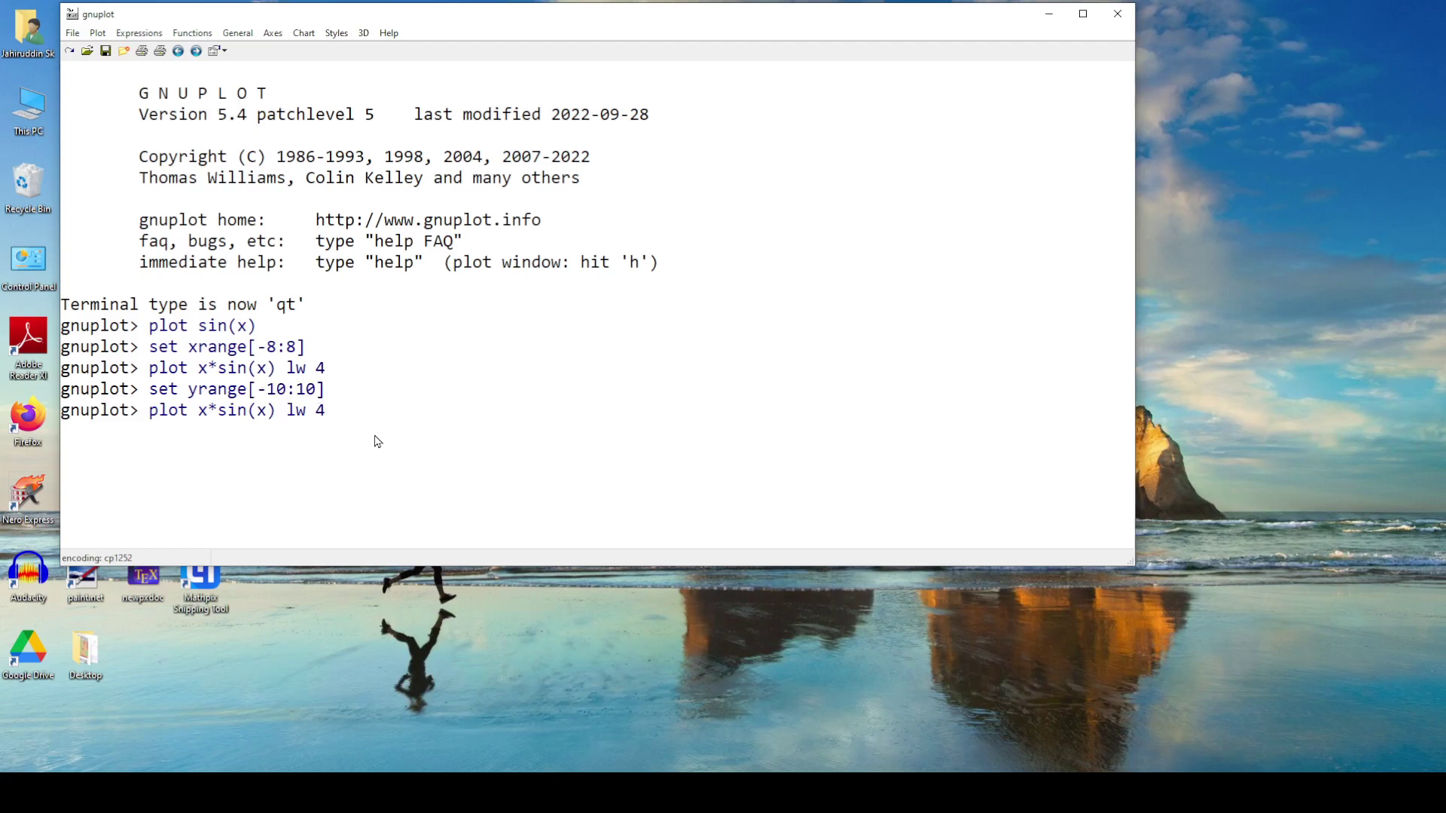
{"action": "key", "text": "Return"}
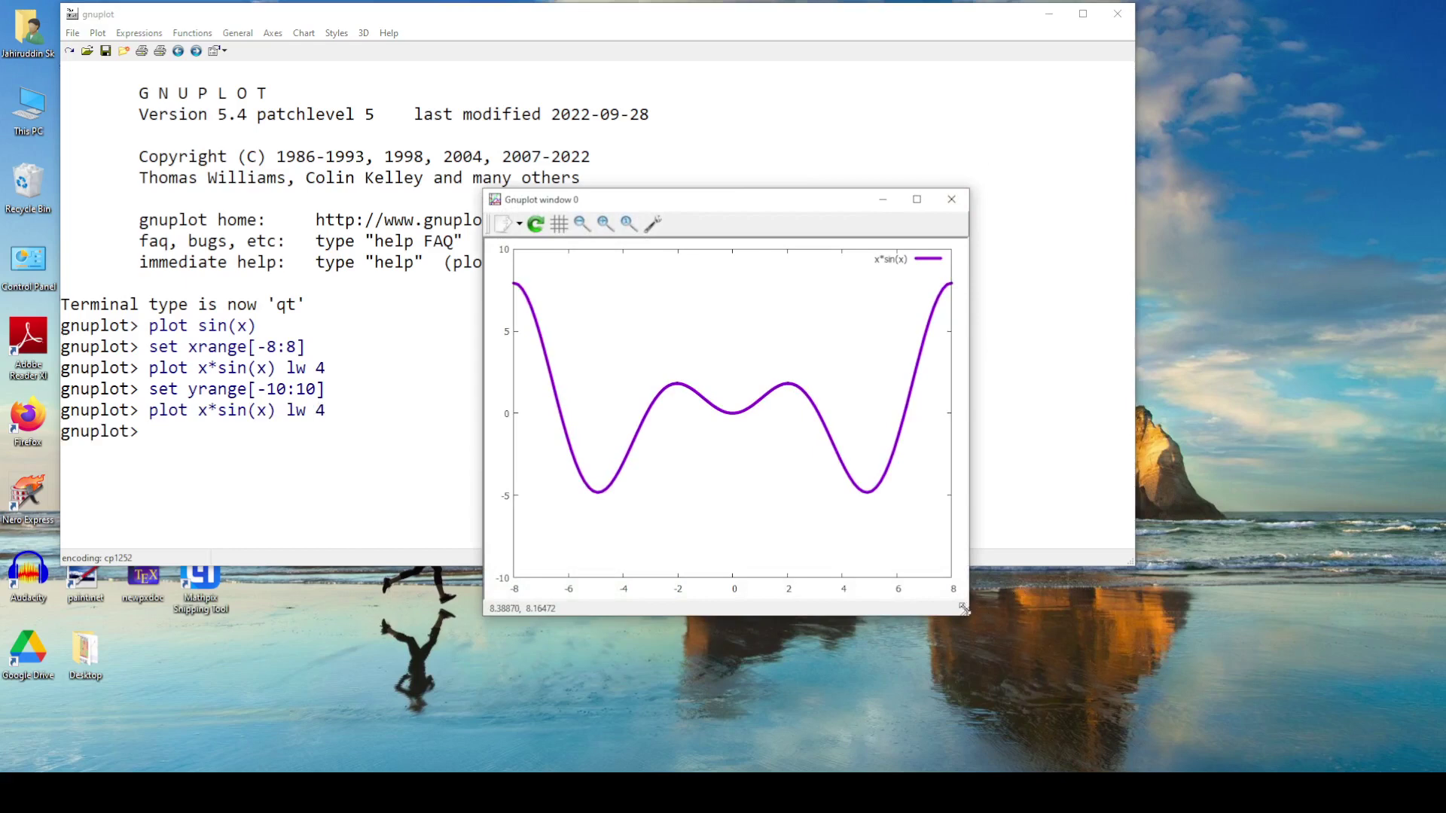
{"action": "left_click_drag", "start_coordinate": [971, 610], "coordinate": [1246, 759]}
{"action": "left_click_drag", "start_coordinate": [888, 206], "coordinate": [1024, 59]}
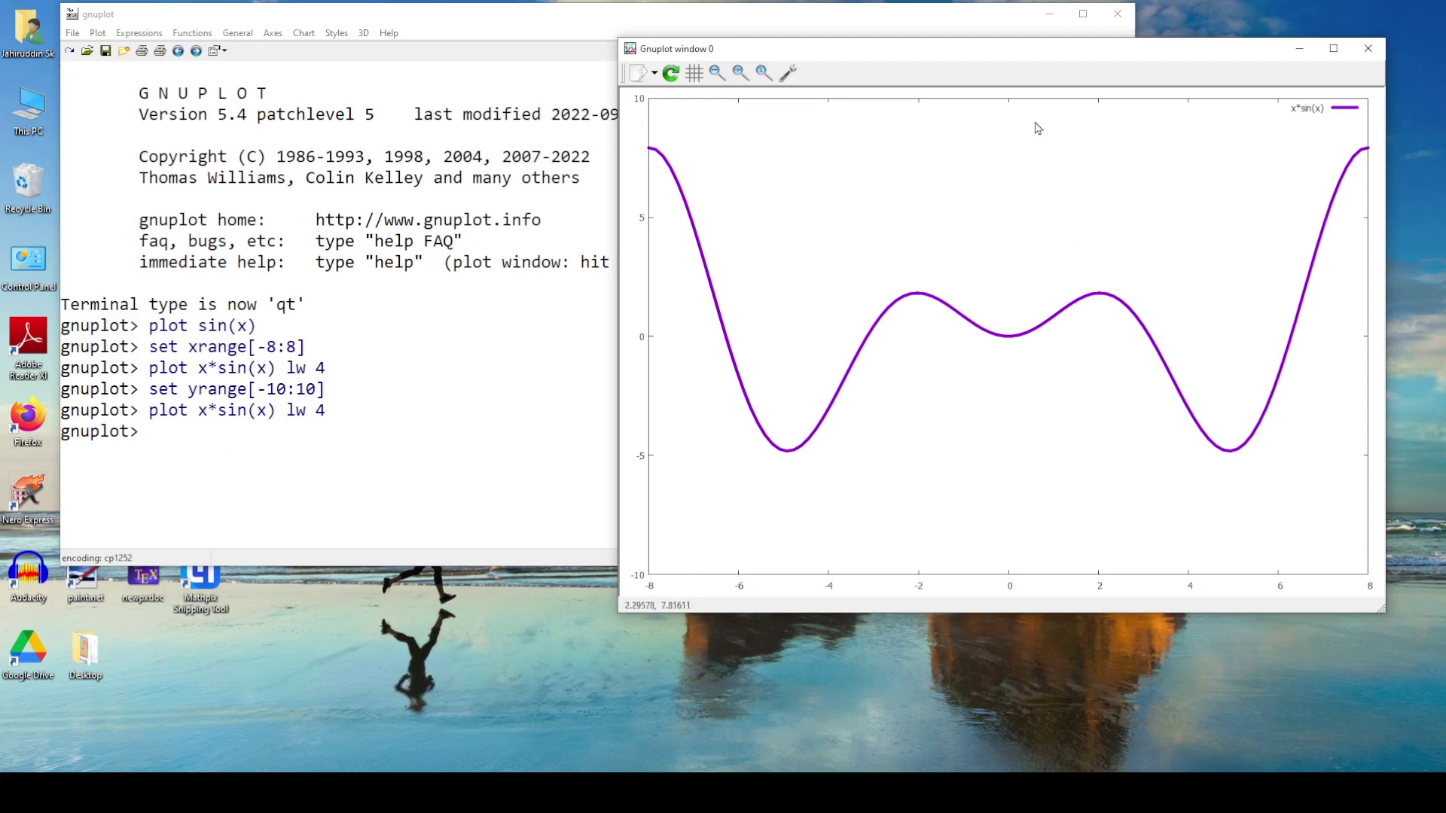
Narrow the console and plot window so they sit side by side without overlapping
{"action": "left_click", "coordinate": [278, 444]}
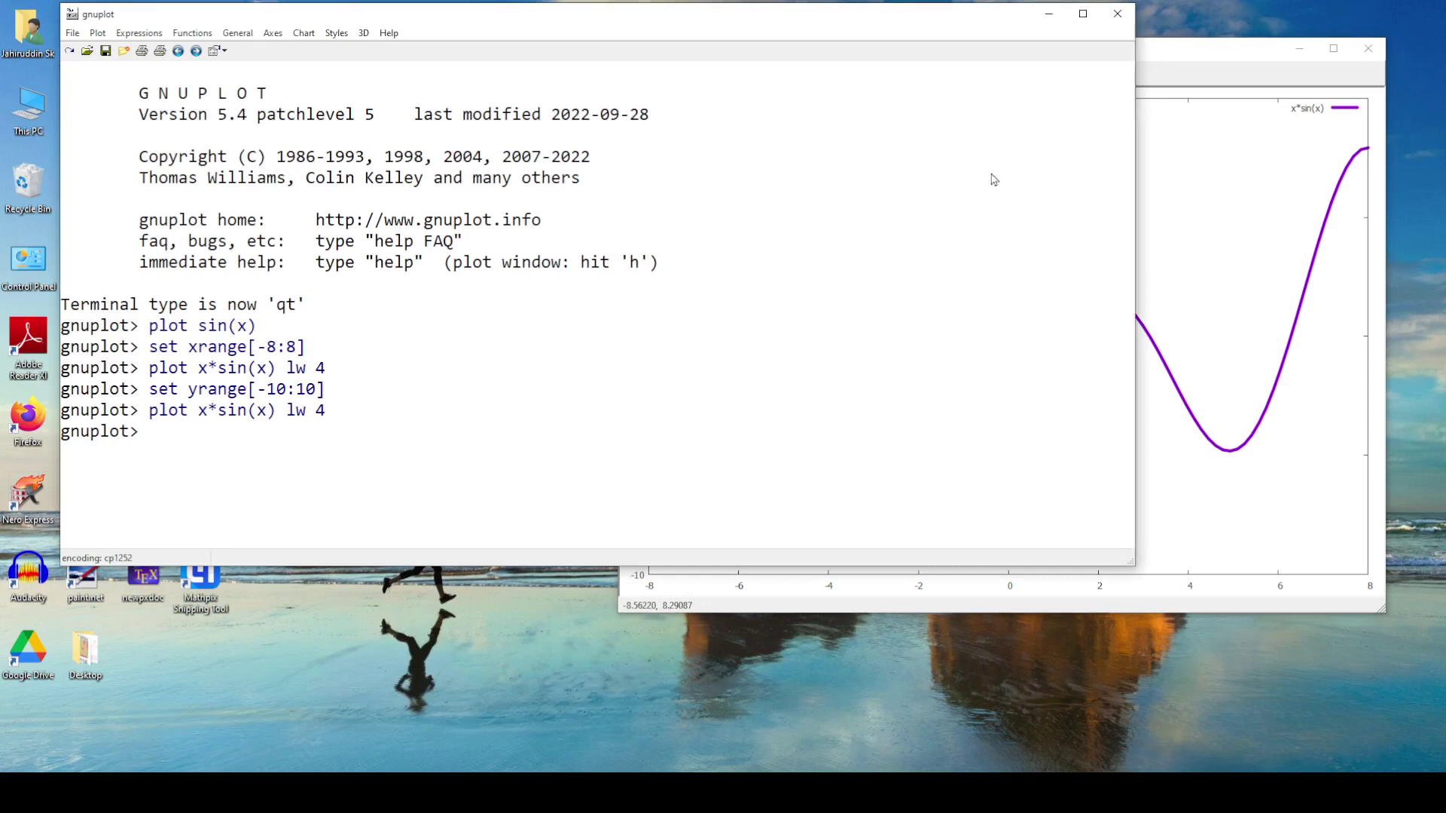
{"action": "left_click_drag", "start_coordinate": [1134, 181], "coordinate": [700, 226]}
{"action": "left_click_drag", "start_coordinate": [863, 63], "coordinate": [916, 54]}
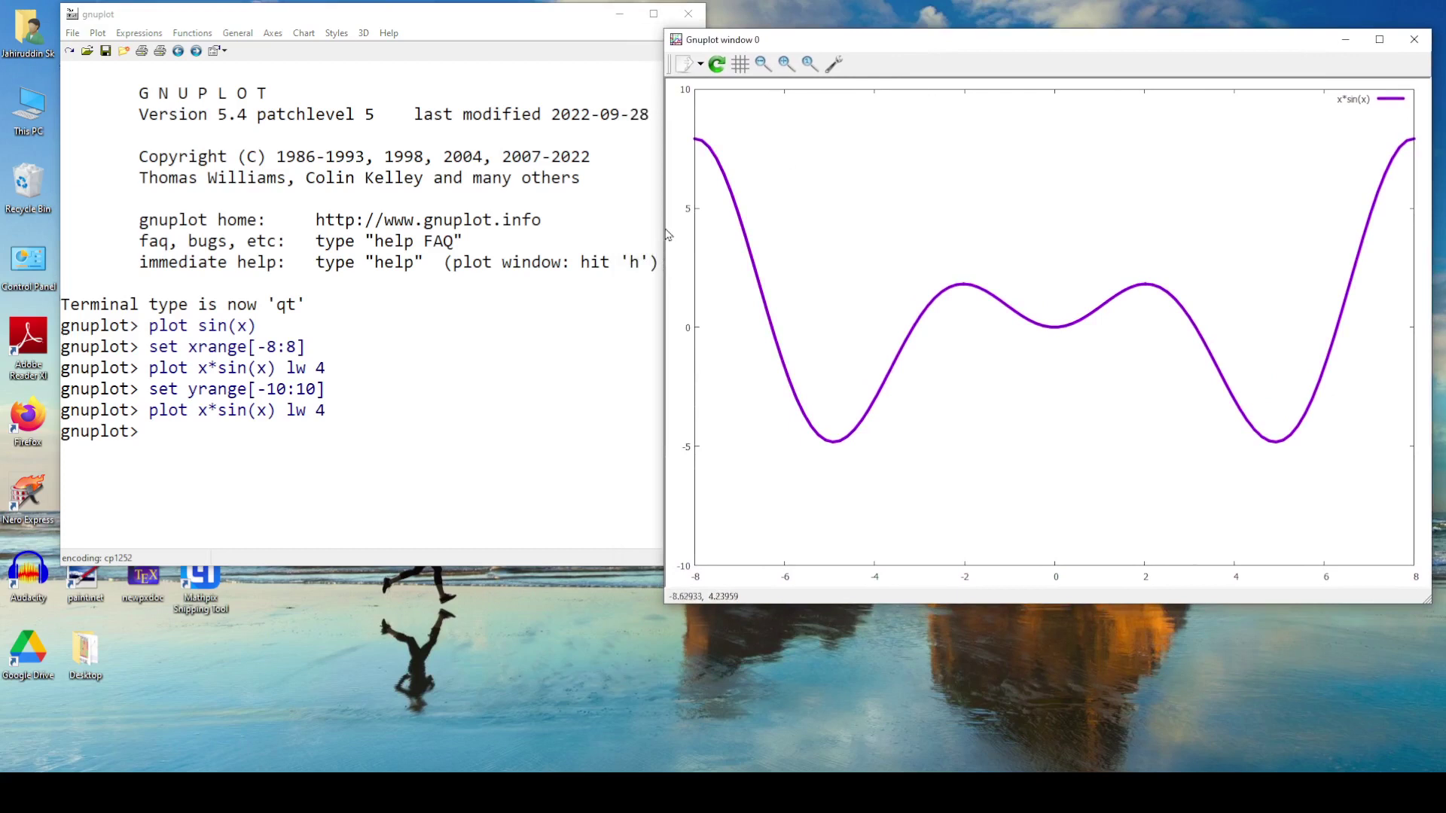
{"action": "left_click_drag", "start_coordinate": [663, 226], "coordinate": [747, 226]}
{"action": "left_click_drag", "start_coordinate": [1038, 48], "coordinate": [1011, 32]}
{"action": "left_click", "coordinate": [213, 437]}
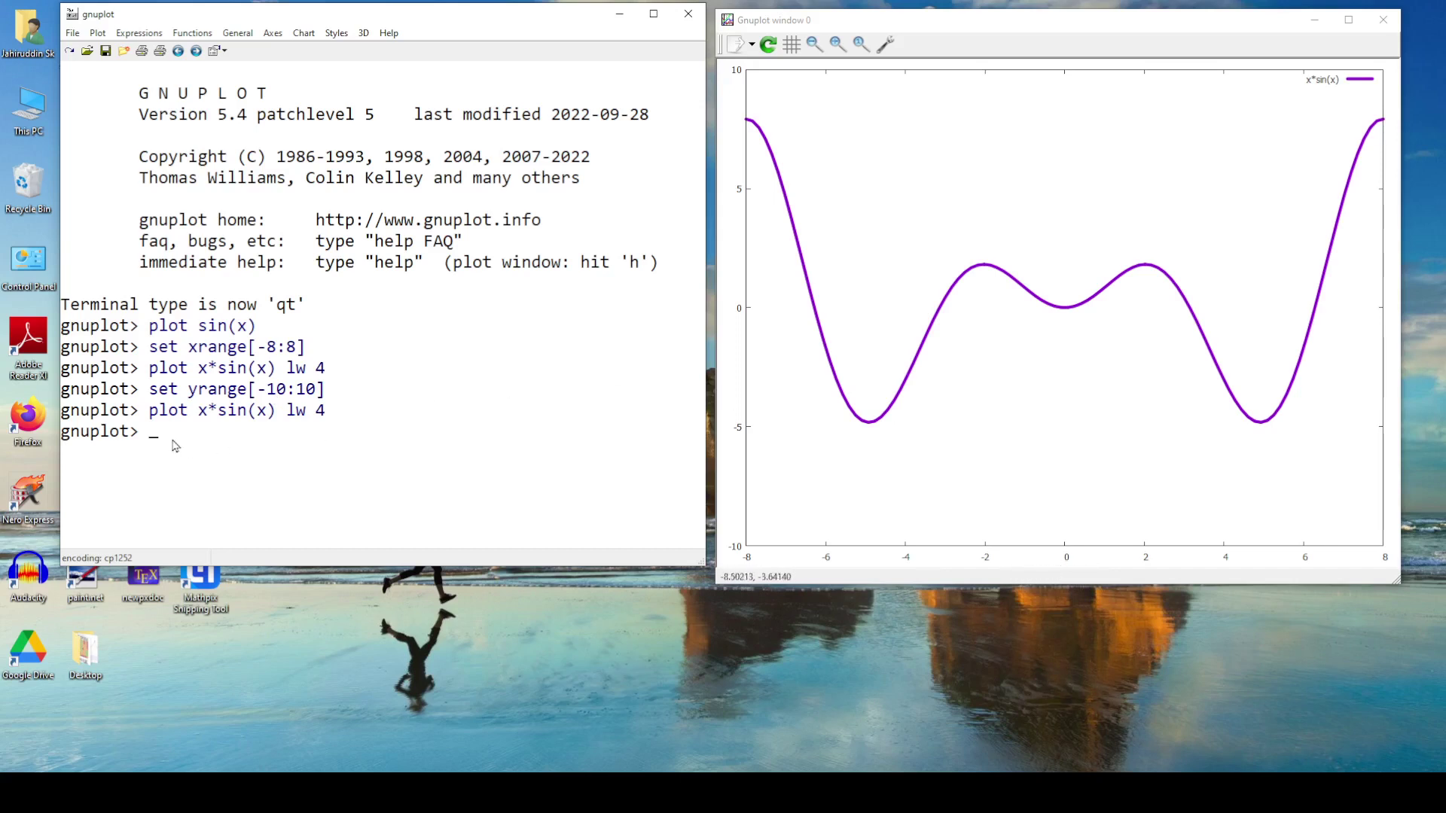
Turn on x and y zero axes with line width 4
{"action": "type", "text": "set xzero"}
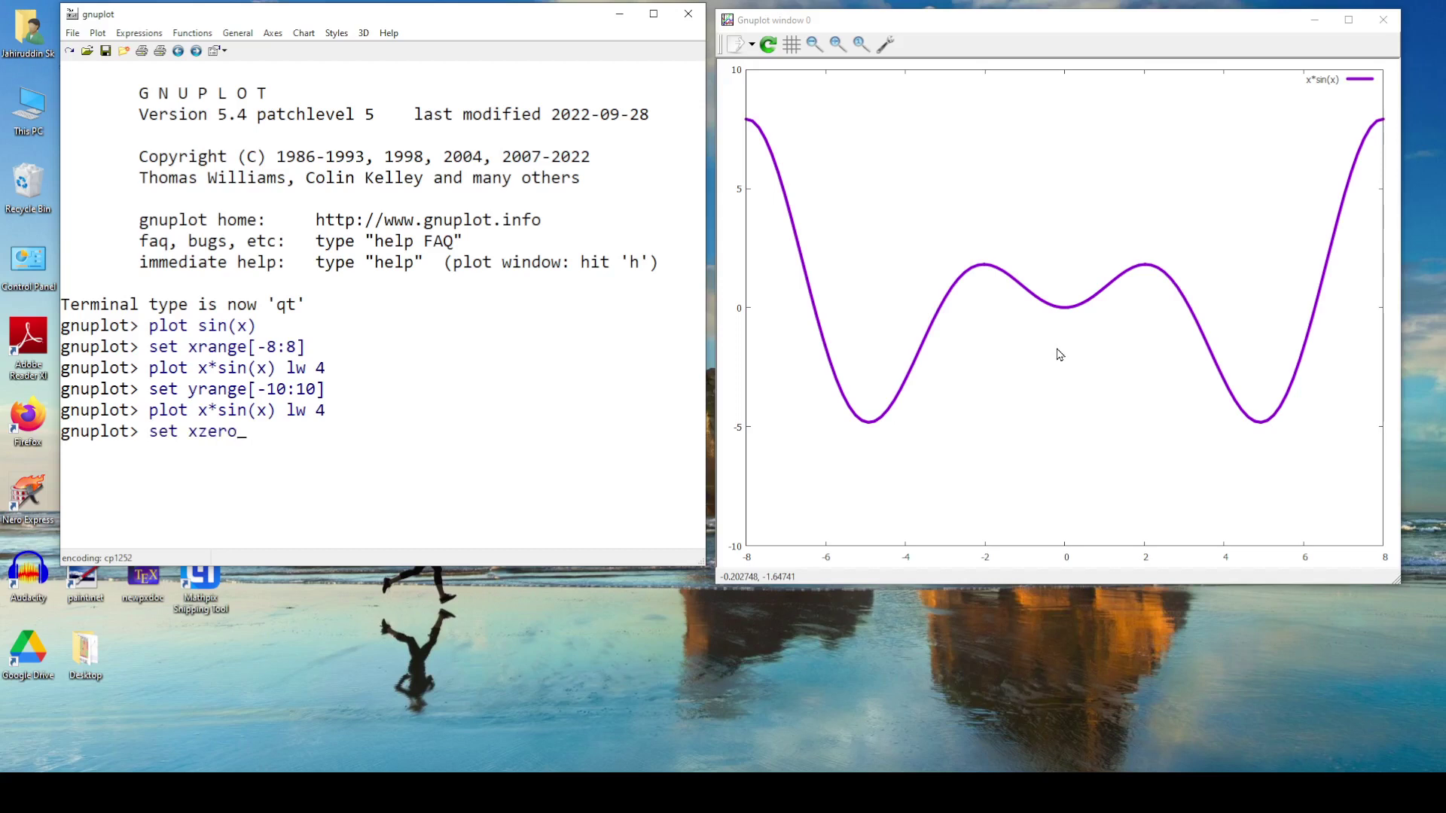
{"action": "type", "text": "axis lw 4"}
{"action": "key", "text": "Return"}
{"action": "type", "text": "set y"}
{"action": "key", "text": "BackSpace"}
{"action": "type", "text": "zeroaxis lw 4"}
{"action": "key", "text": "Return"}
Rerun plot x*sin(x) lw 4 to show the axes, and shift the console left
{"action": "key", "text": "Up"}
{"action": "key", "text": "Up"}
{"action": "key", "text": "Up"}
{"action": "key", "text": "Return"}
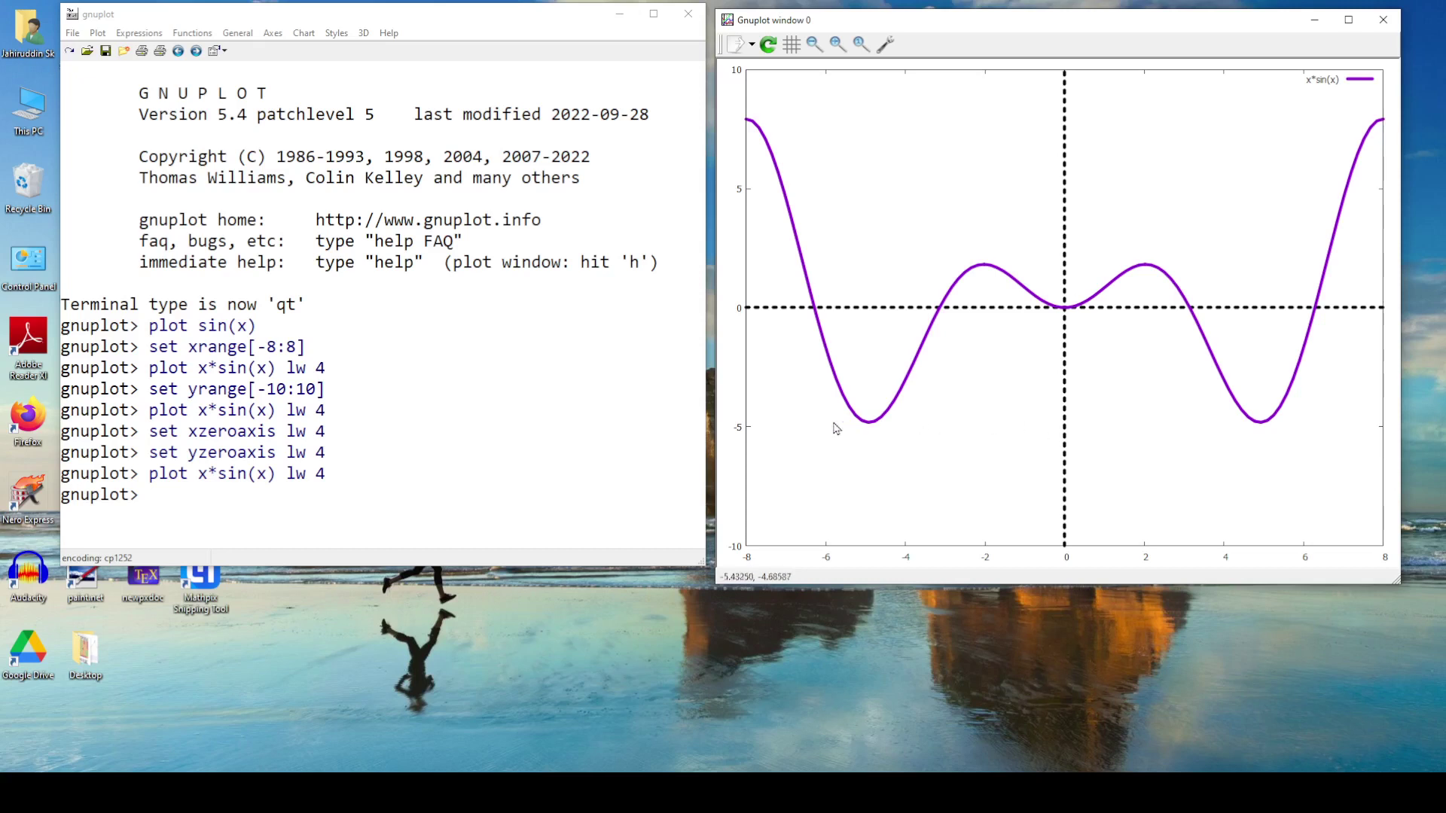
{"action": "left_click", "coordinate": [203, 501]}
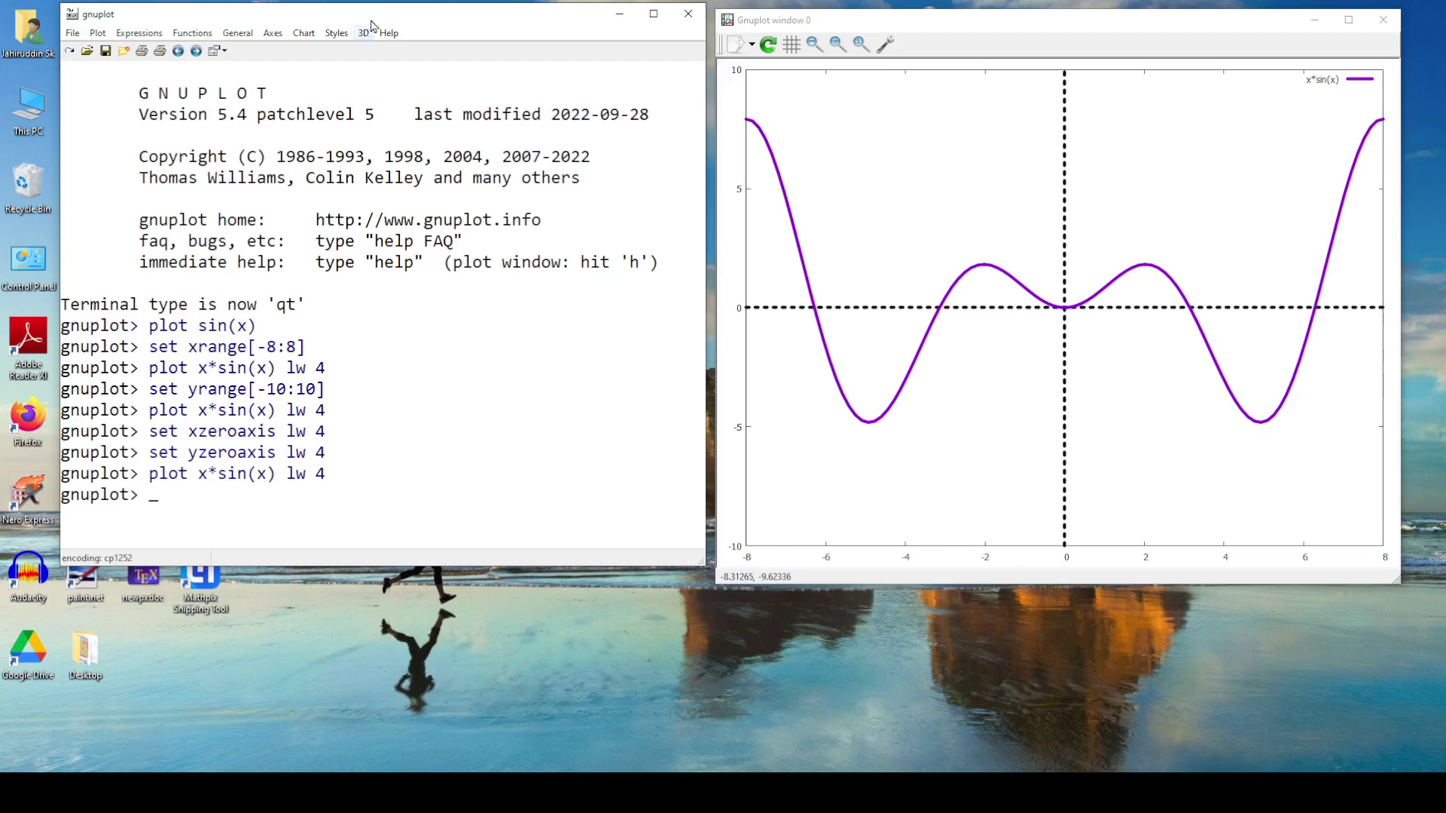
{"action": "left_click_drag", "start_coordinate": [401, 18], "coordinate": [349, 12]}
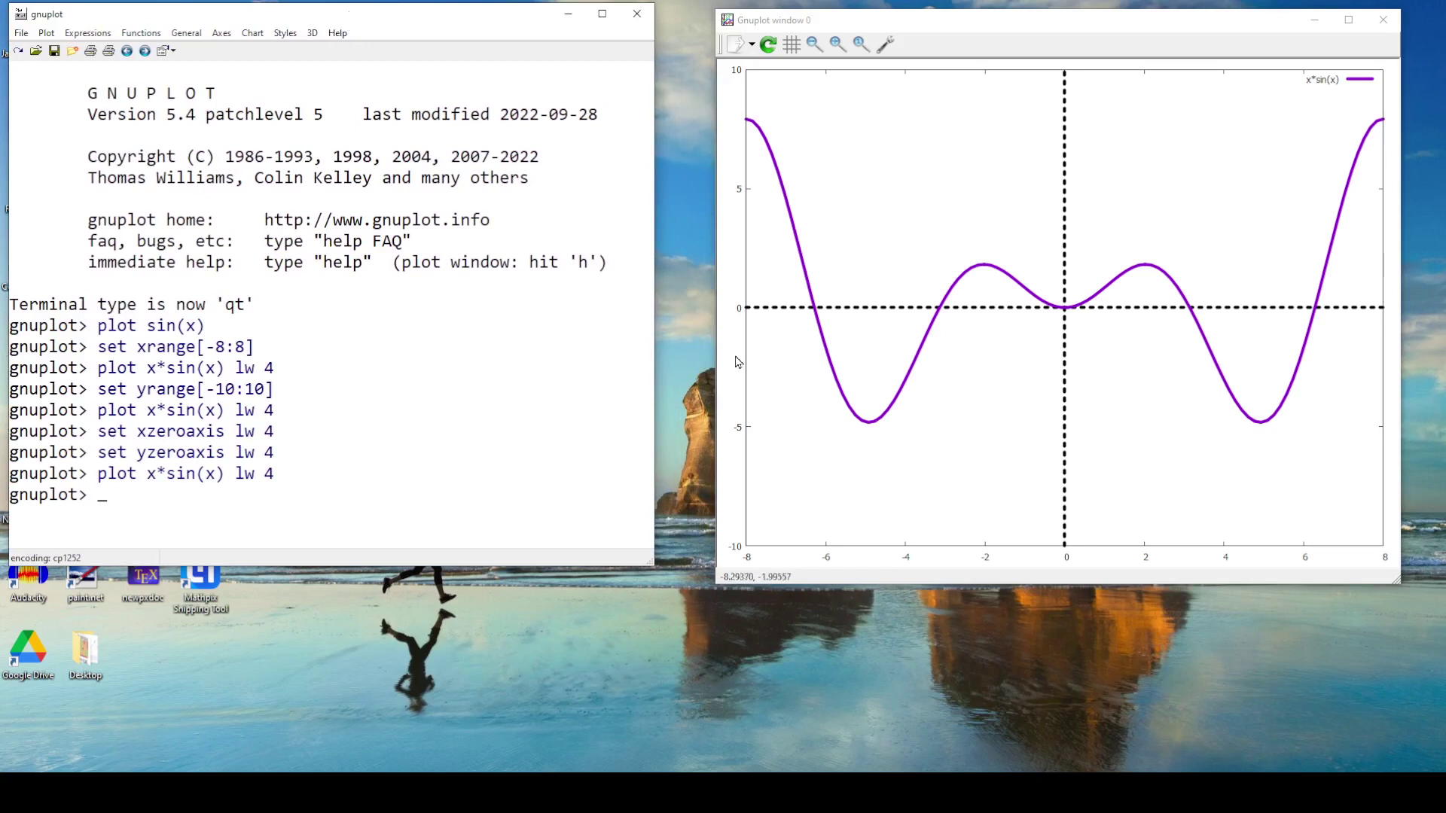
Shift the gnuplot console window slightly to the right
{"action": "left_click_drag", "start_coordinate": [367, 21], "coordinate": [416, 28]}
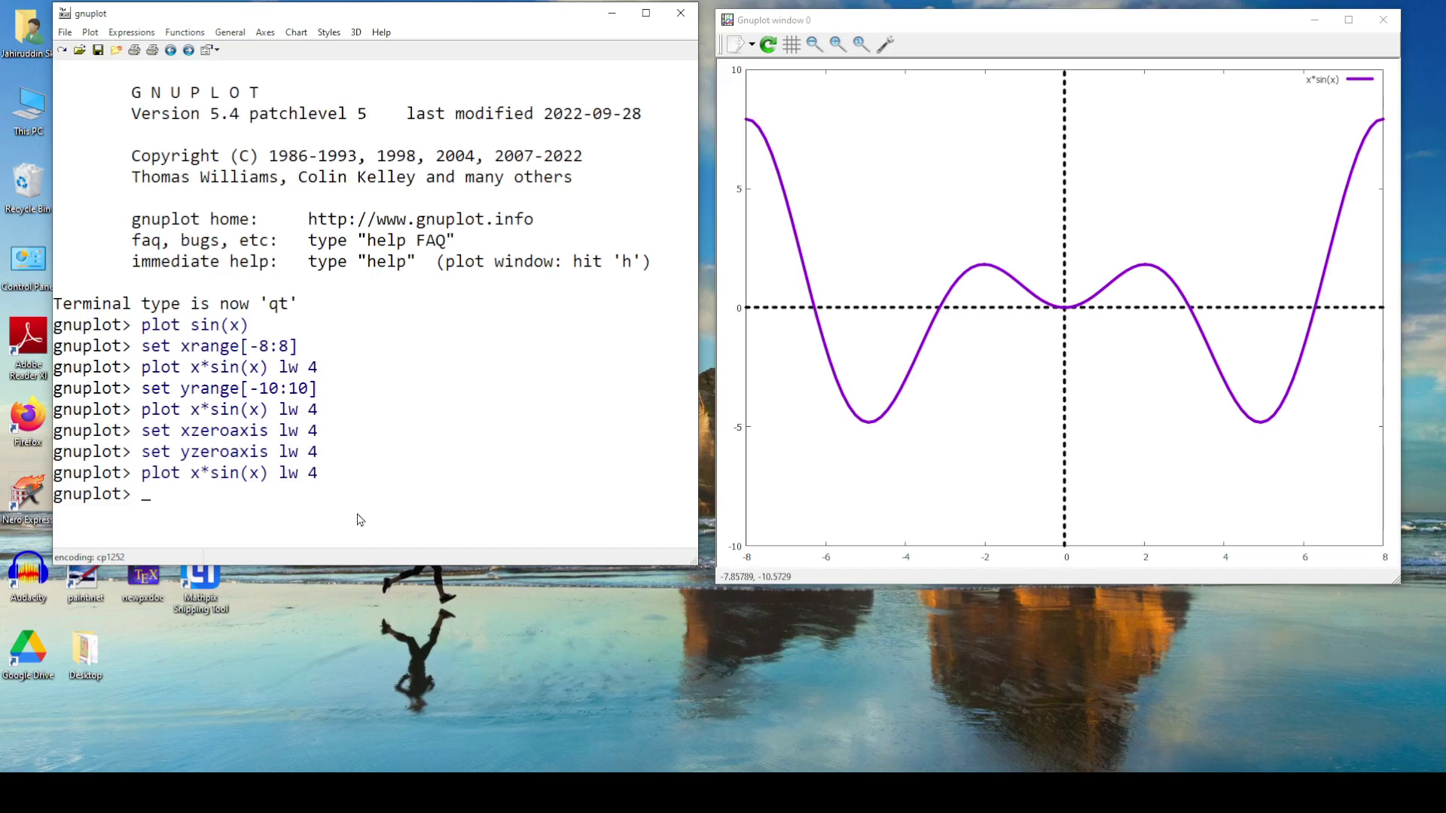
Set the x-axis label to "This is x", correcting the stray quote after the rejected attempt
{"action": "type", "text": "set xlabel \"x"}
{"action": "key", "text": "BackSpace"}
{"action": "type", "text": "this is "}
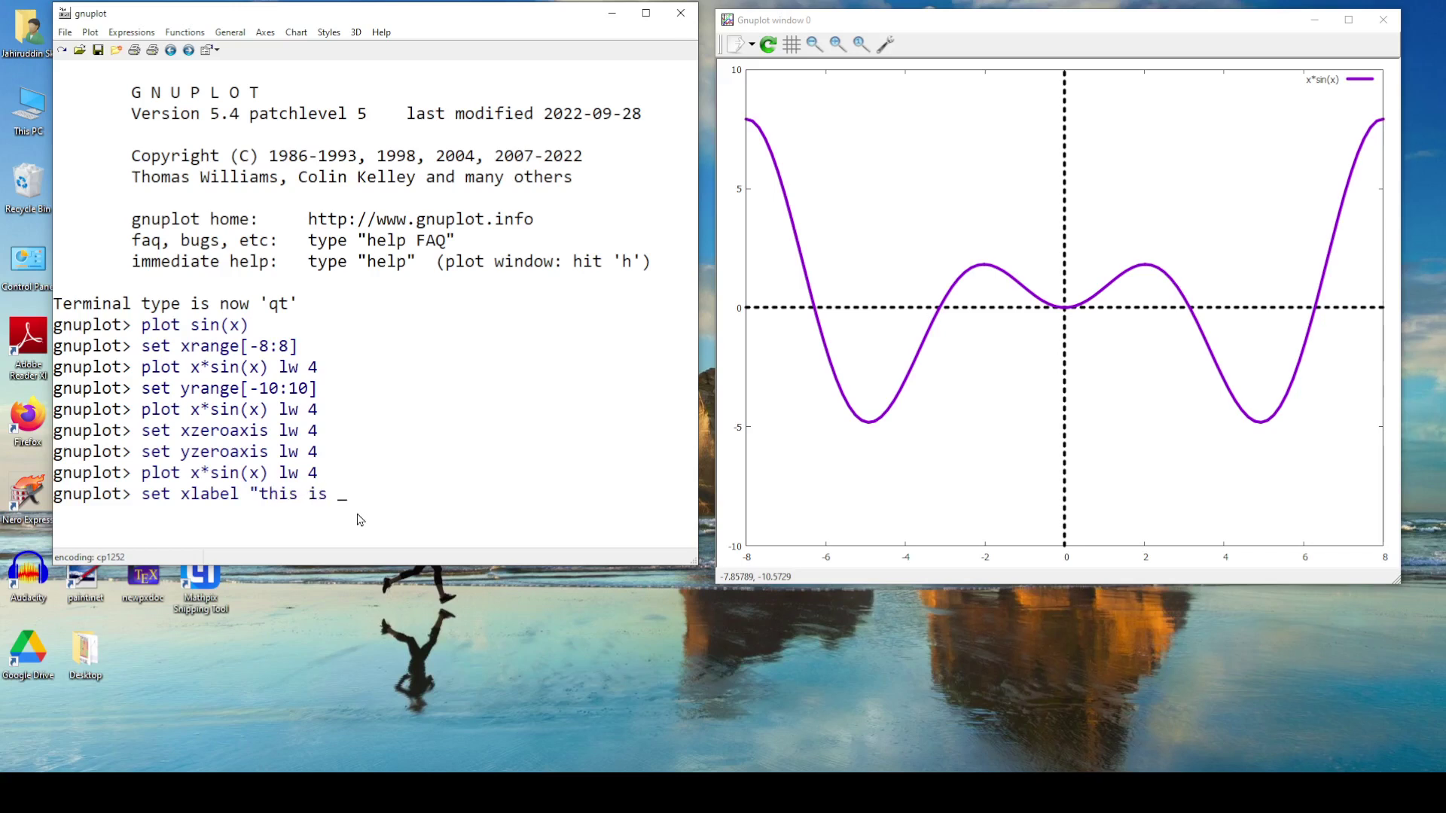
{"action": "type", "text": "x"}
{"action": "key", "text": "Left"}
{"action": "key", "text": "Left"}
{"action": "key", "text": "Left"}
{"action": "key", "text": "BackSpace"}
{"action": "type", "text": "T"}
{"action": "type", "text": "'"}
{"action": "key", "text": "Return"}
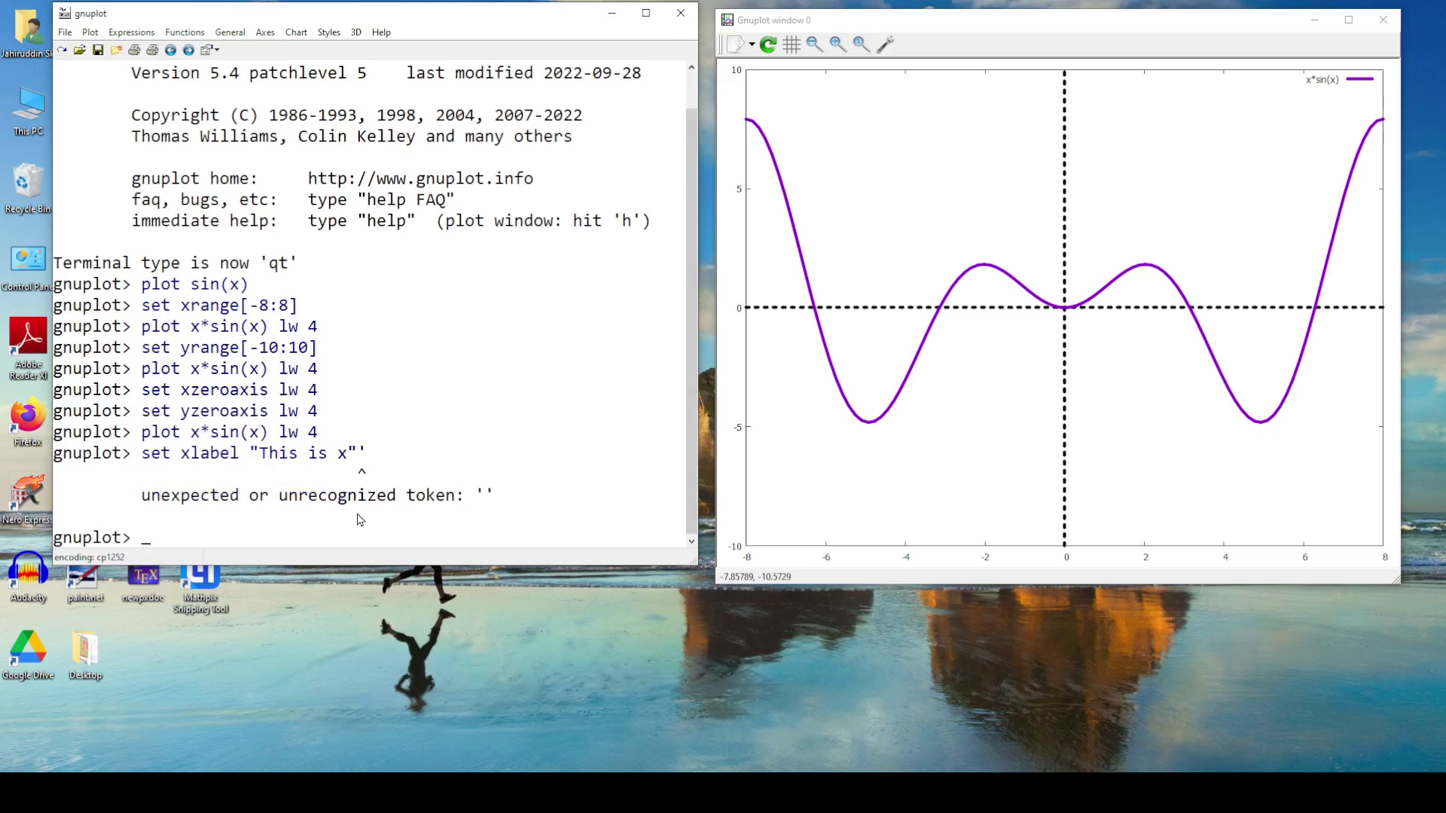
{"action": "key", "text": "Up"}
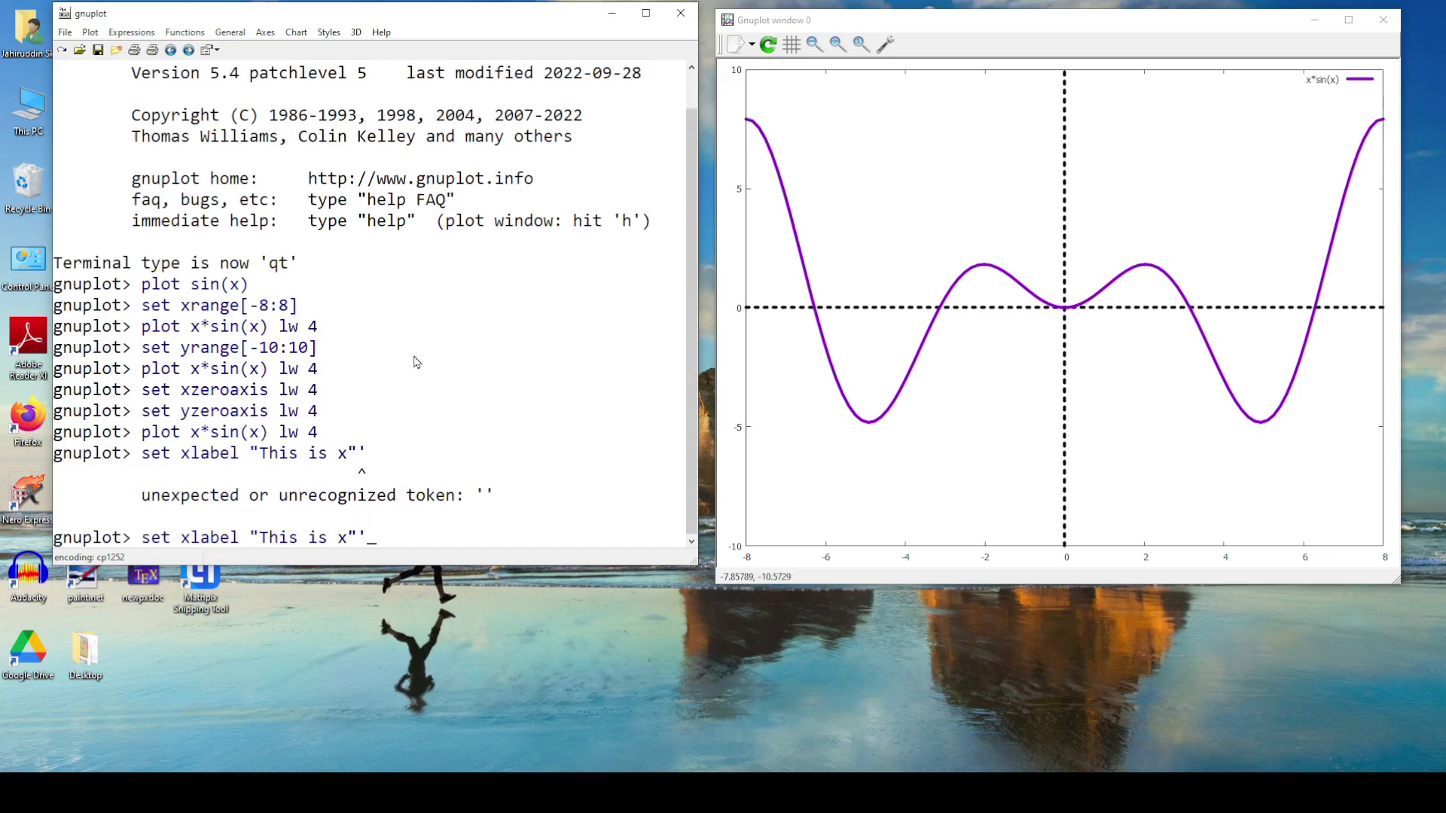
{"action": "key", "text": "BackSpace"}
{"action": "key", "text": "Return"}
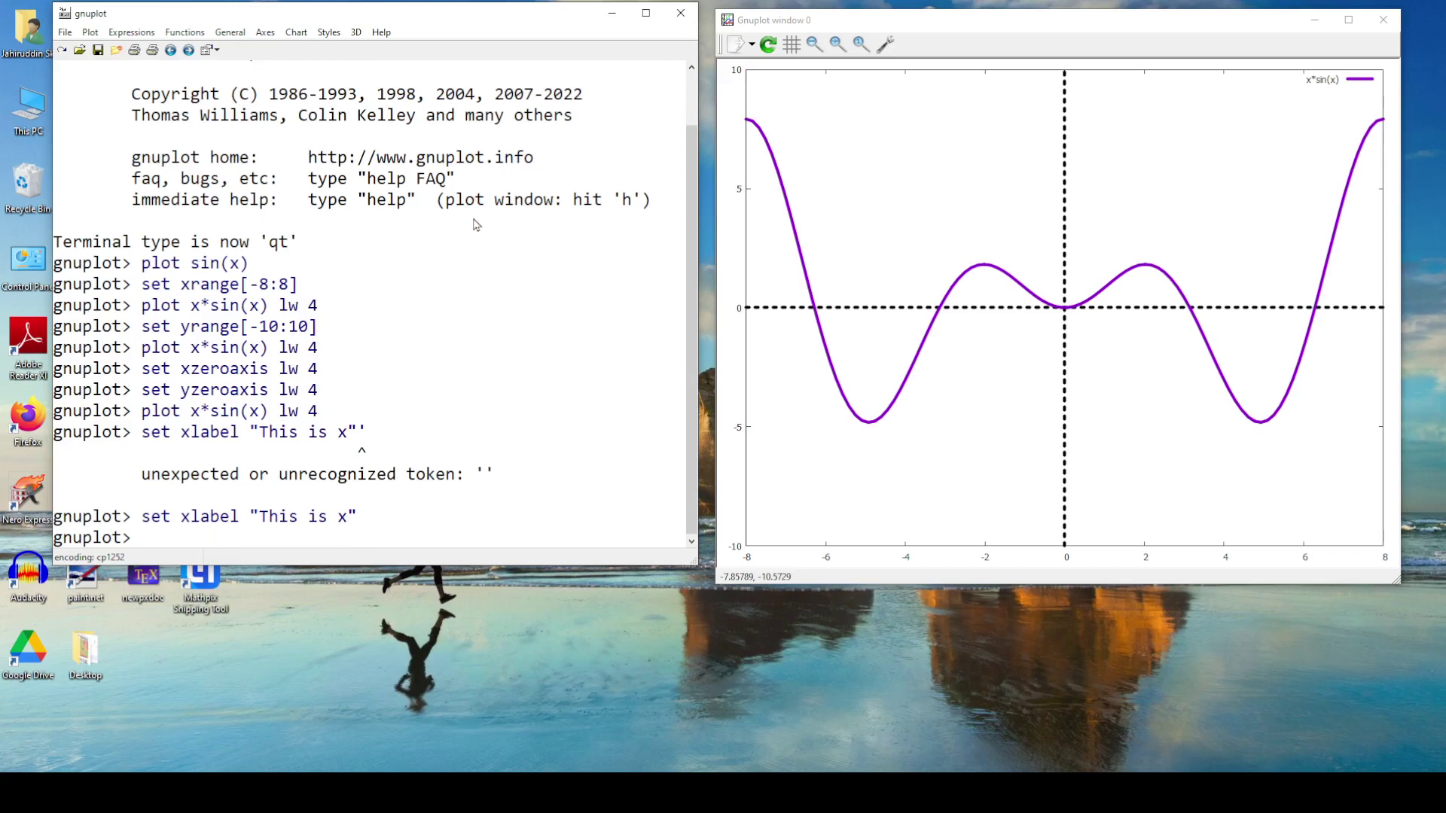
Set the y-axis label to "x*sin(x)" and replot so both labels appear
{"action": "type", "text": "set ylabel \"This is"}
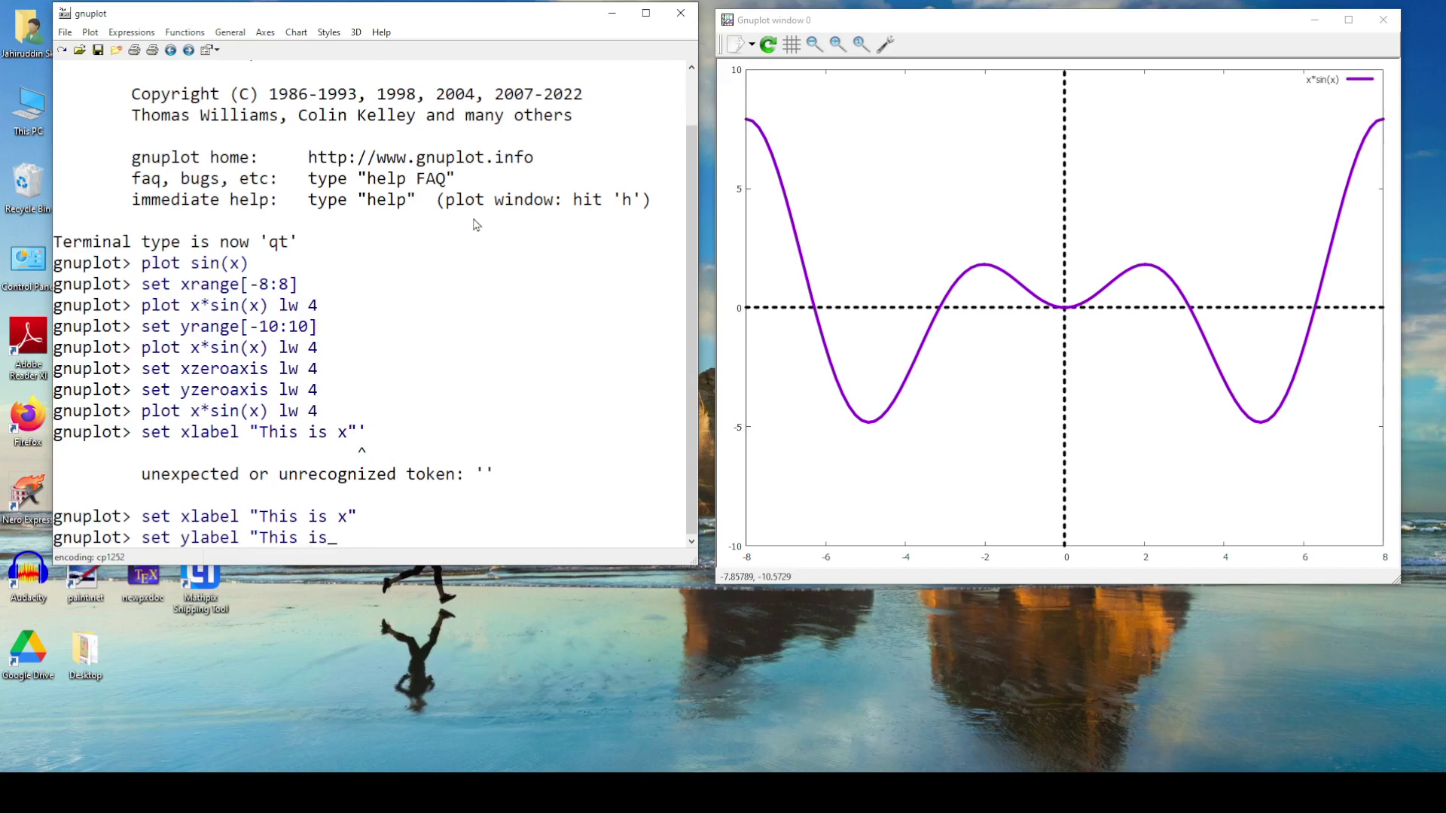
{"action": "type", "text": " y"}
{"action": "type", "text": "\""}
{"action": "key", "text": "BackSpace"}
{"action": "key", "text": "BackSpace"}
{"action": "key", "text": "BackSpace"}
{"action": "key", "text": "BackSpace"}
{"action": "key", "text": "BackSpace"}
{"action": "key", "text": "BackSpace"}
{"action": "key", "text": "BackSpace"}
{"action": "key", "text": "BackSpace"}
{"action": "key", "text": "BackSpace"}
{"action": "key", "text": "BackSpace"}
{"action": "type", "text": "x"}
{"action": "type", "text": "*su"}
{"action": "type", "text": "in(x"}
{"action": "type", "text": ")"}
{"action": "type", "text": "\""}
{"action": "key", "text": "Return"}
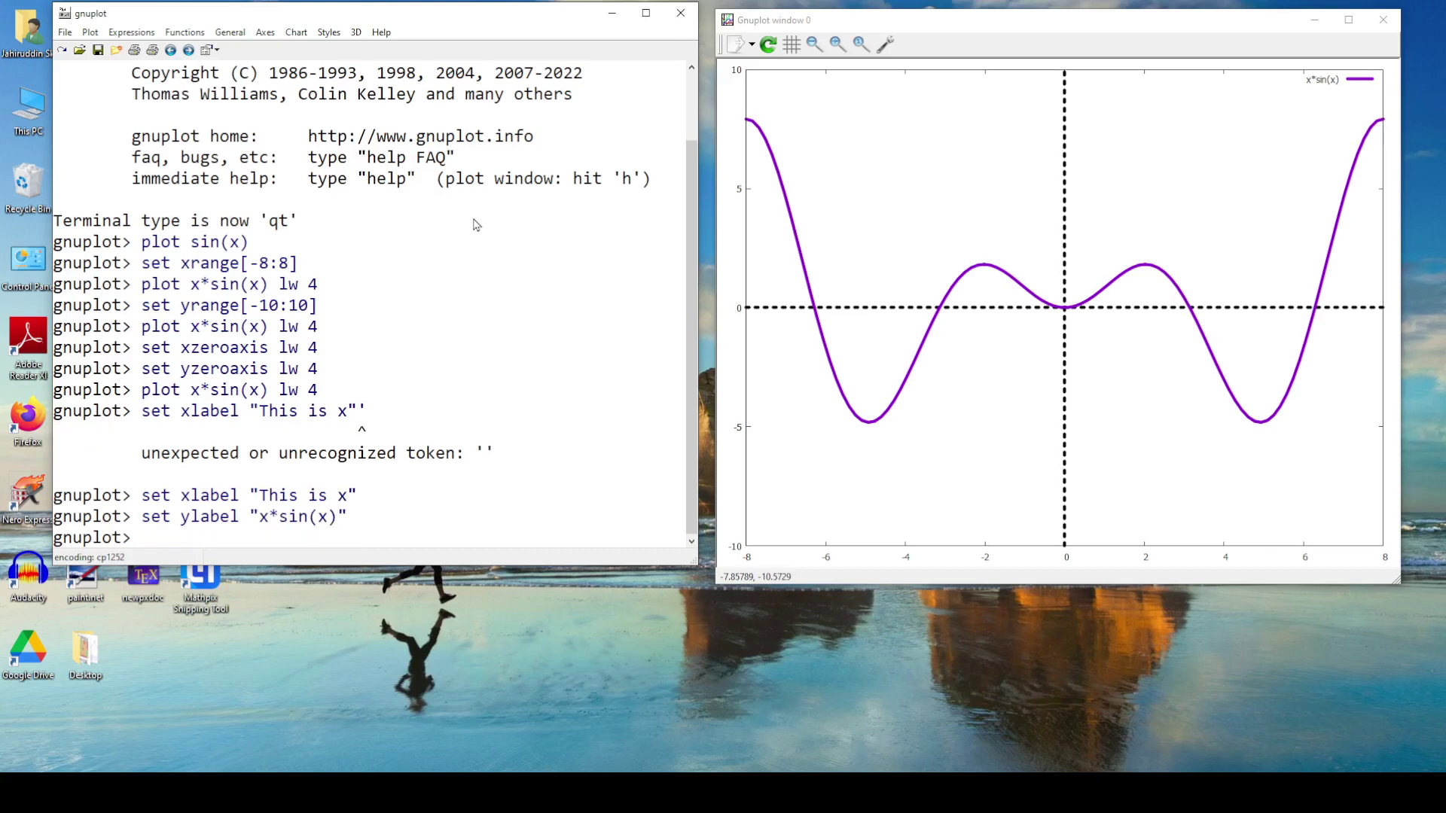
{"action": "type", "text": "replot"}
{"action": "key", "text": "Return"}
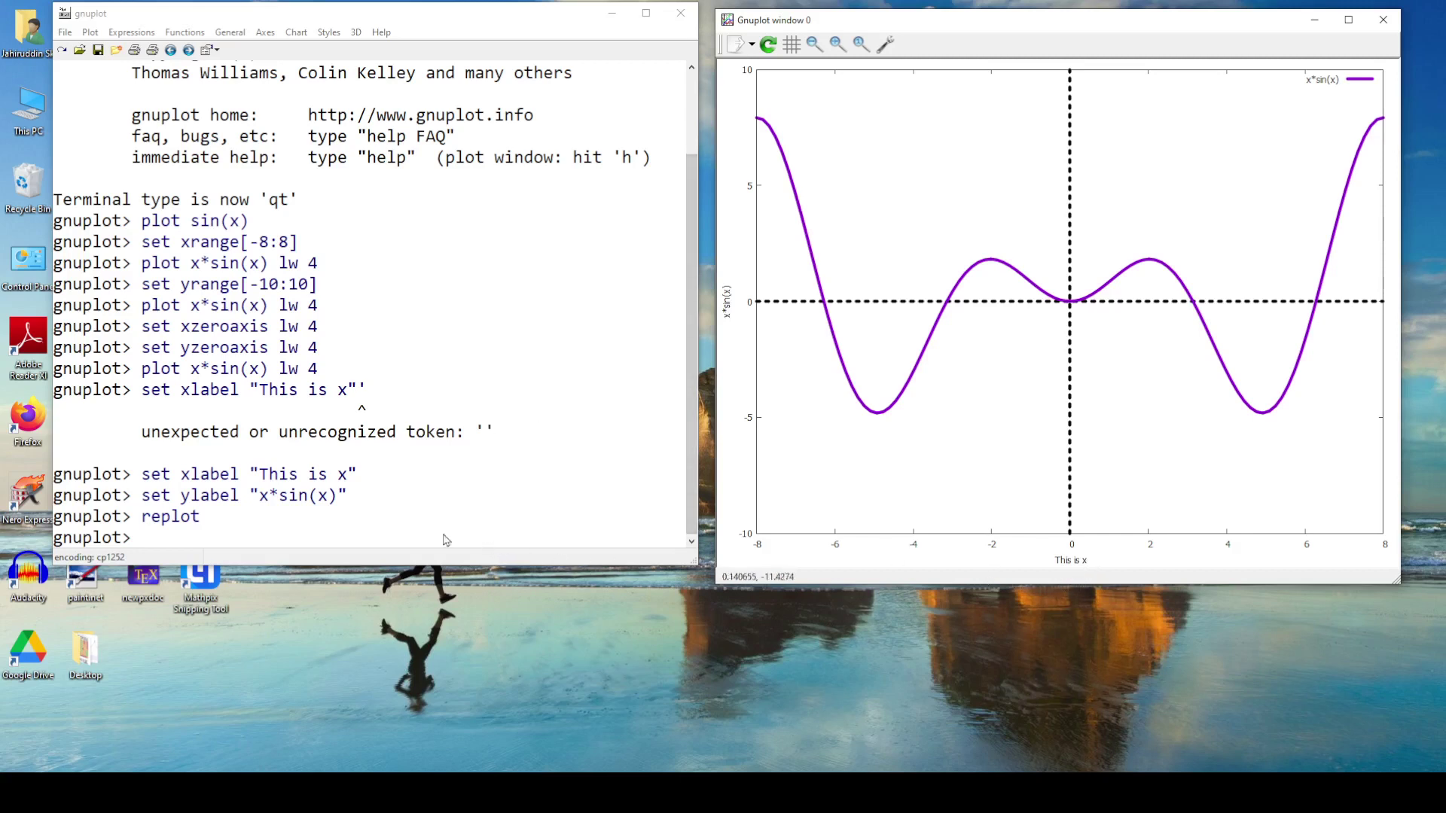
Make the gnuplot console taller to show its full command history
{"action": "left_click", "coordinate": [354, 536]}
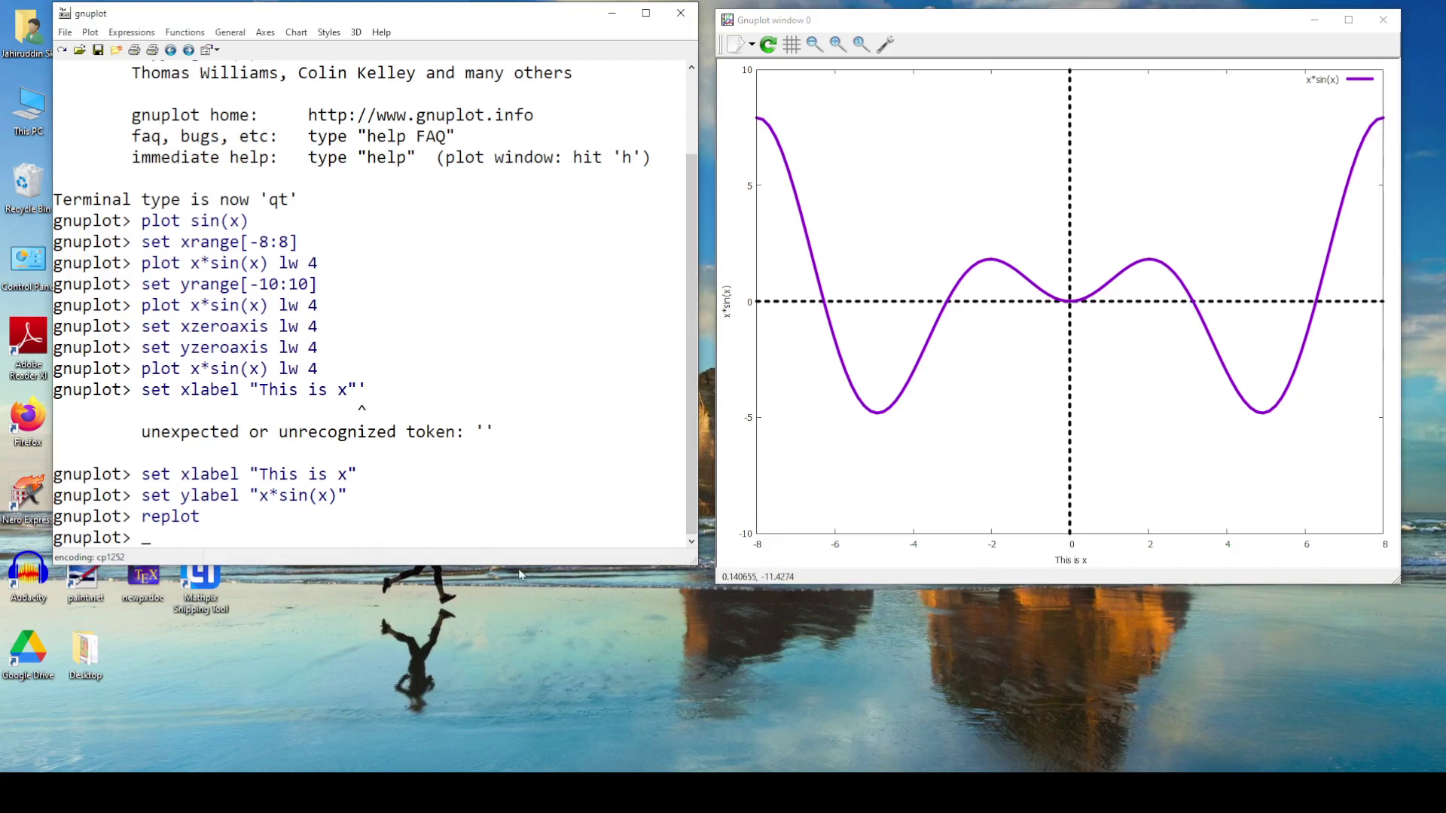
{"action": "left_click_drag", "start_coordinate": [572, 566], "coordinate": [579, 689]}
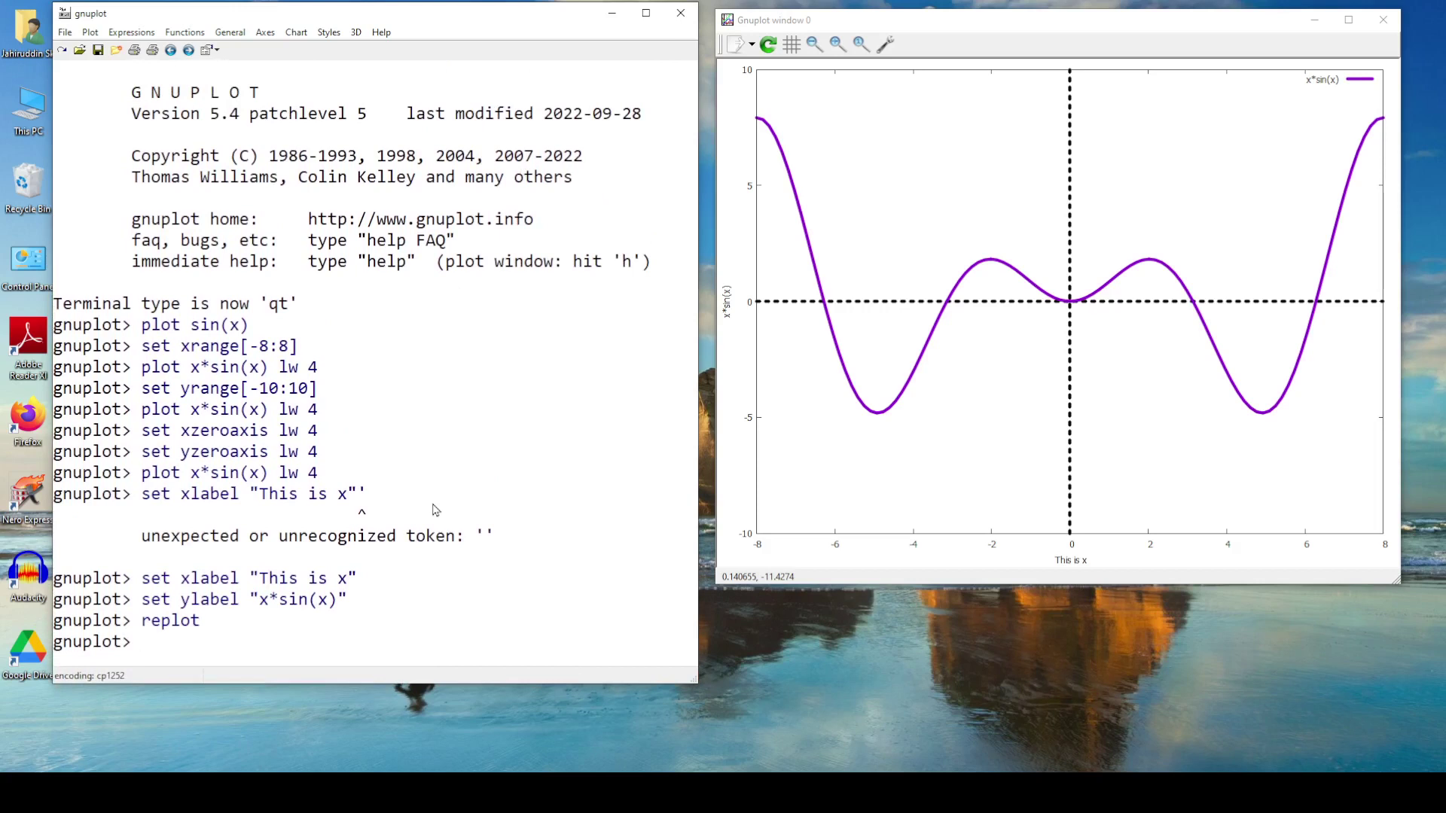
Try enlarging the y-label with font(,20), then a size variant; gnuplot rejects both
{"action": "key", "text": "Up"}
{"action": "key", "text": "Up"}
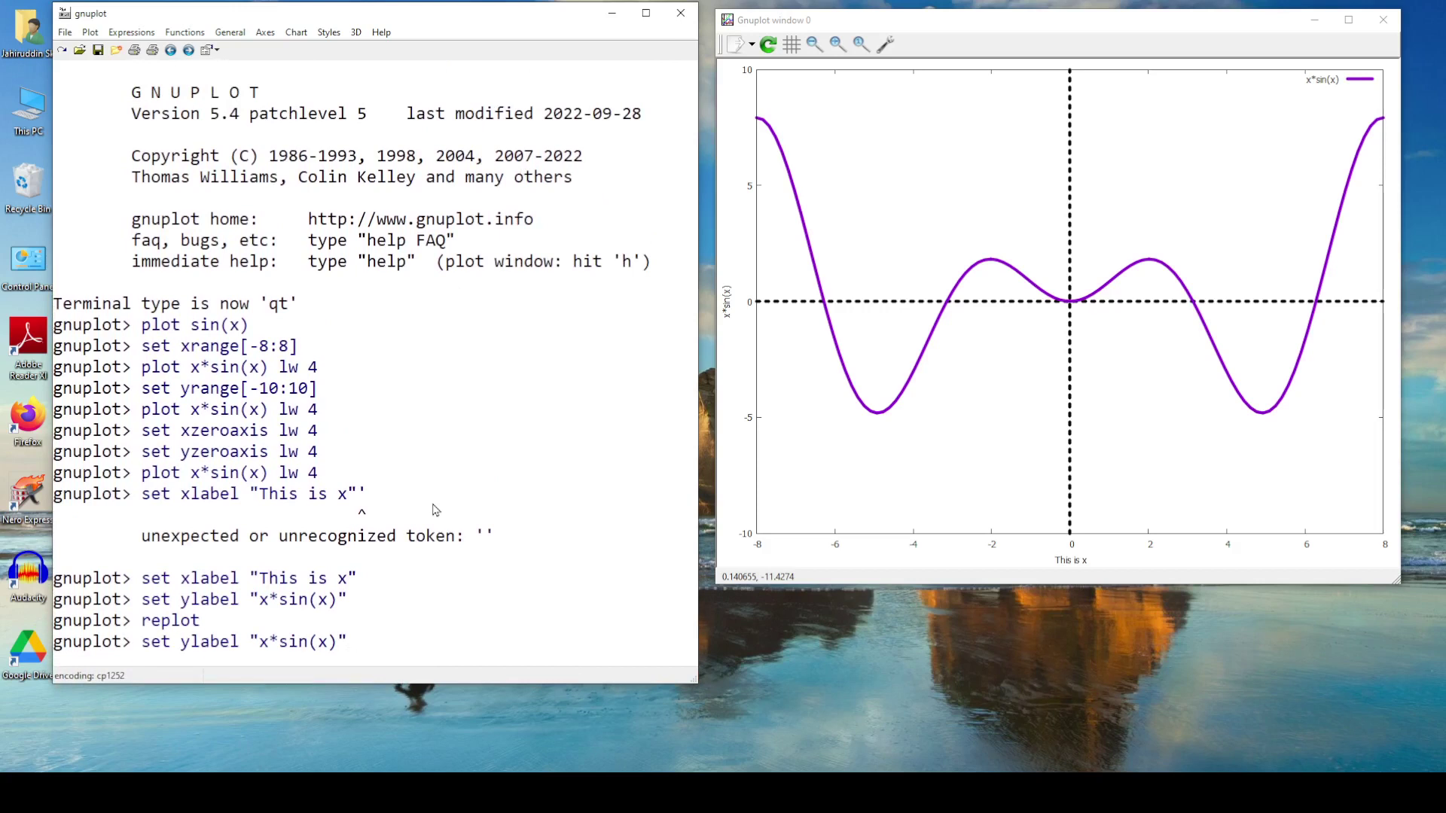
{"action": "type", "text": "font(,20)"}
{"action": "key", "text": "Return"}
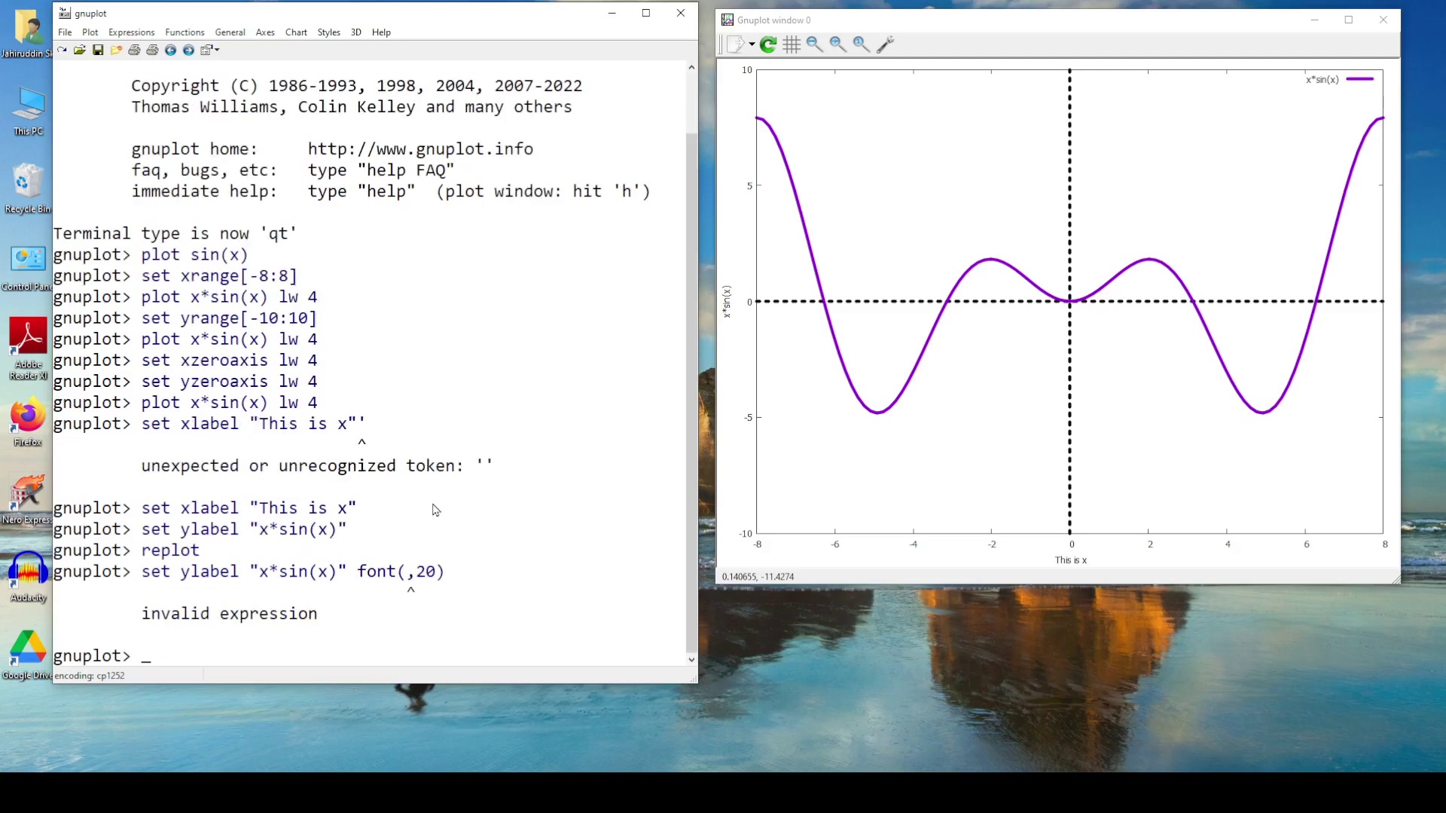
{"action": "key", "text": "Up"}
{"action": "key", "text": "Left"}
{"action": "key", "text": "Left"}
{"action": "key", "text": "Left"}
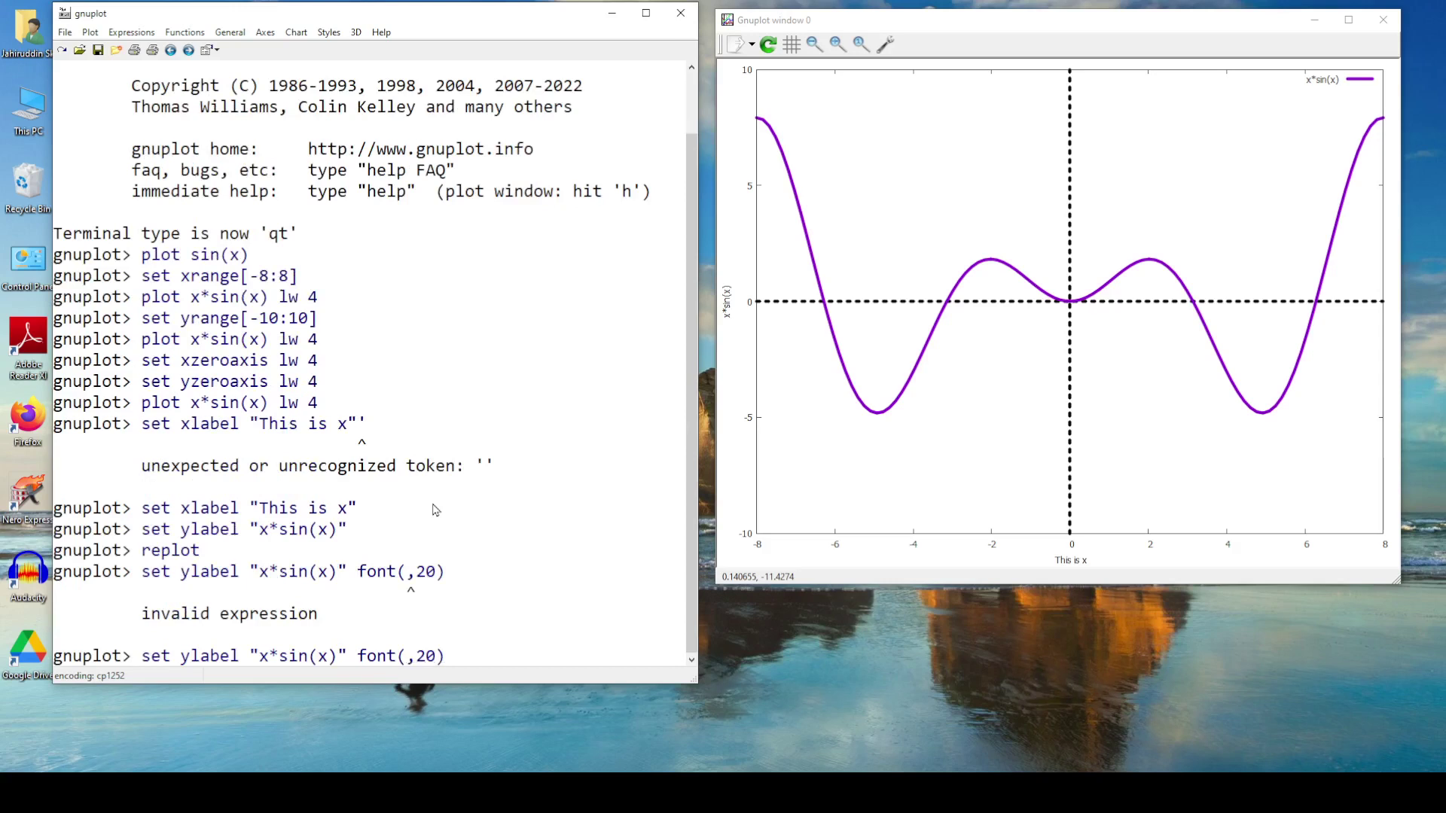
{"action": "key", "text": "BackSpace"}
{"action": "key", "text": "BackSpace"}
{"action": "key", "text": "BackSpace"}
{"action": "key", "text": "BackSpace"}
{"action": "type", "text": "size"}
{"action": "key", "text": "End"}
{"action": "key", "text": "Return"}
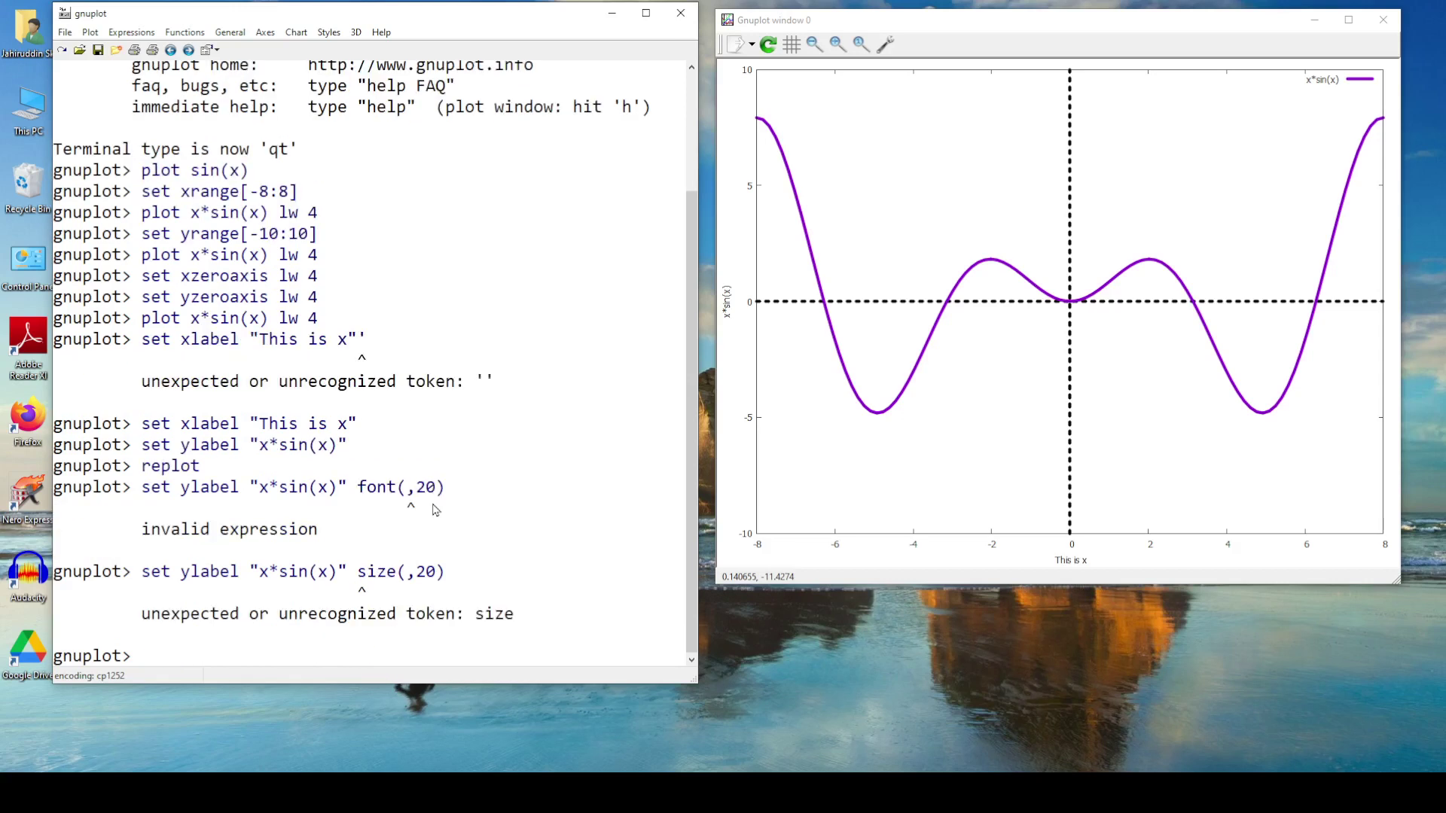
Retry the y-label command with font(20) and font ,20 syntaxes
{"action": "key", "text": "Up"}
{"action": "key", "text": "Up"}
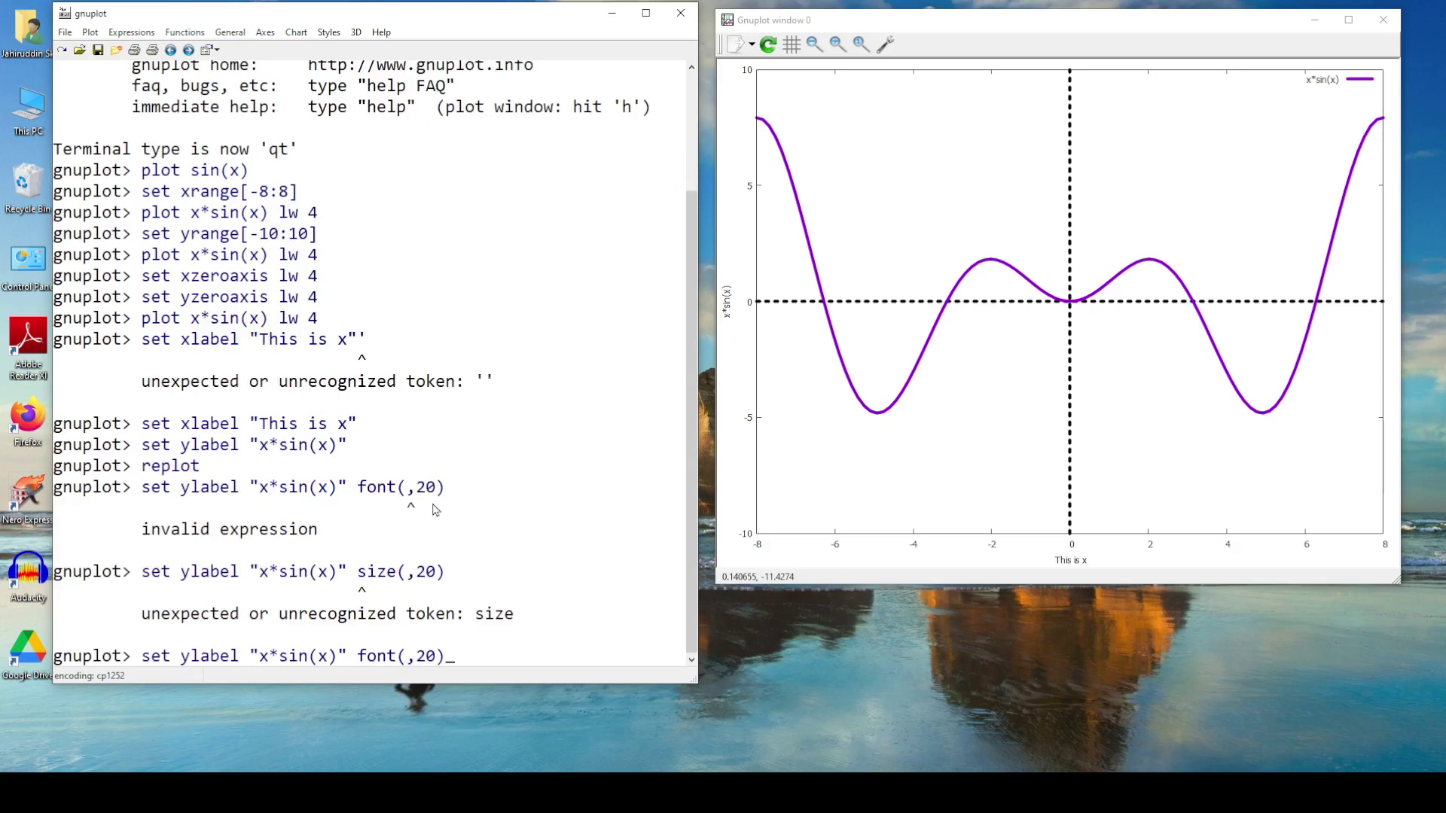
{"action": "key", "text": "Left"}
{"action": "key", "text": "Left"}
{"action": "key", "text": "Left"}
{"action": "key", "text": "BackSpace"}
{"action": "key", "text": "End"}
{"action": "key", "text": "Return"}
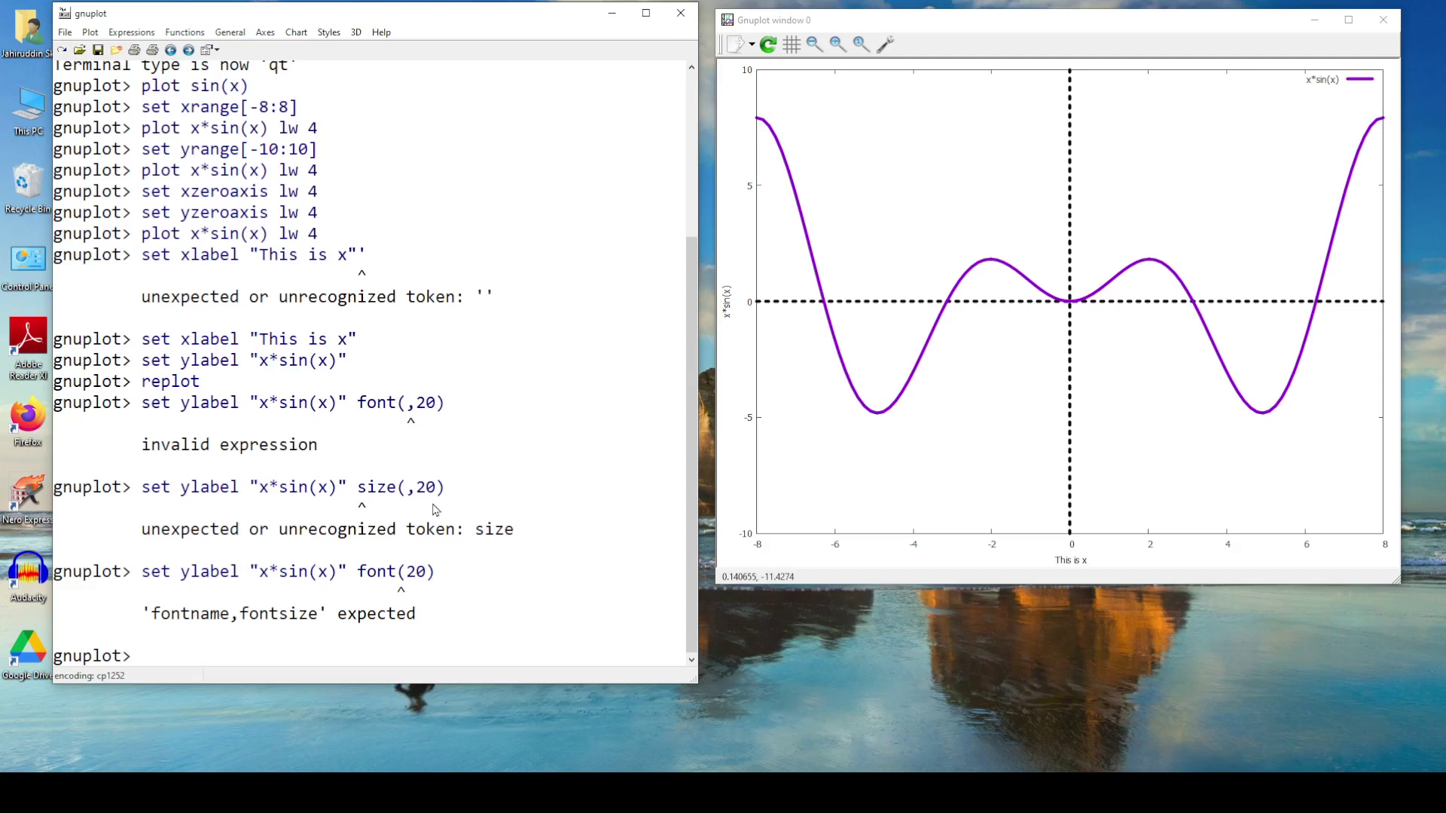
{"action": "key", "text": "Up"}
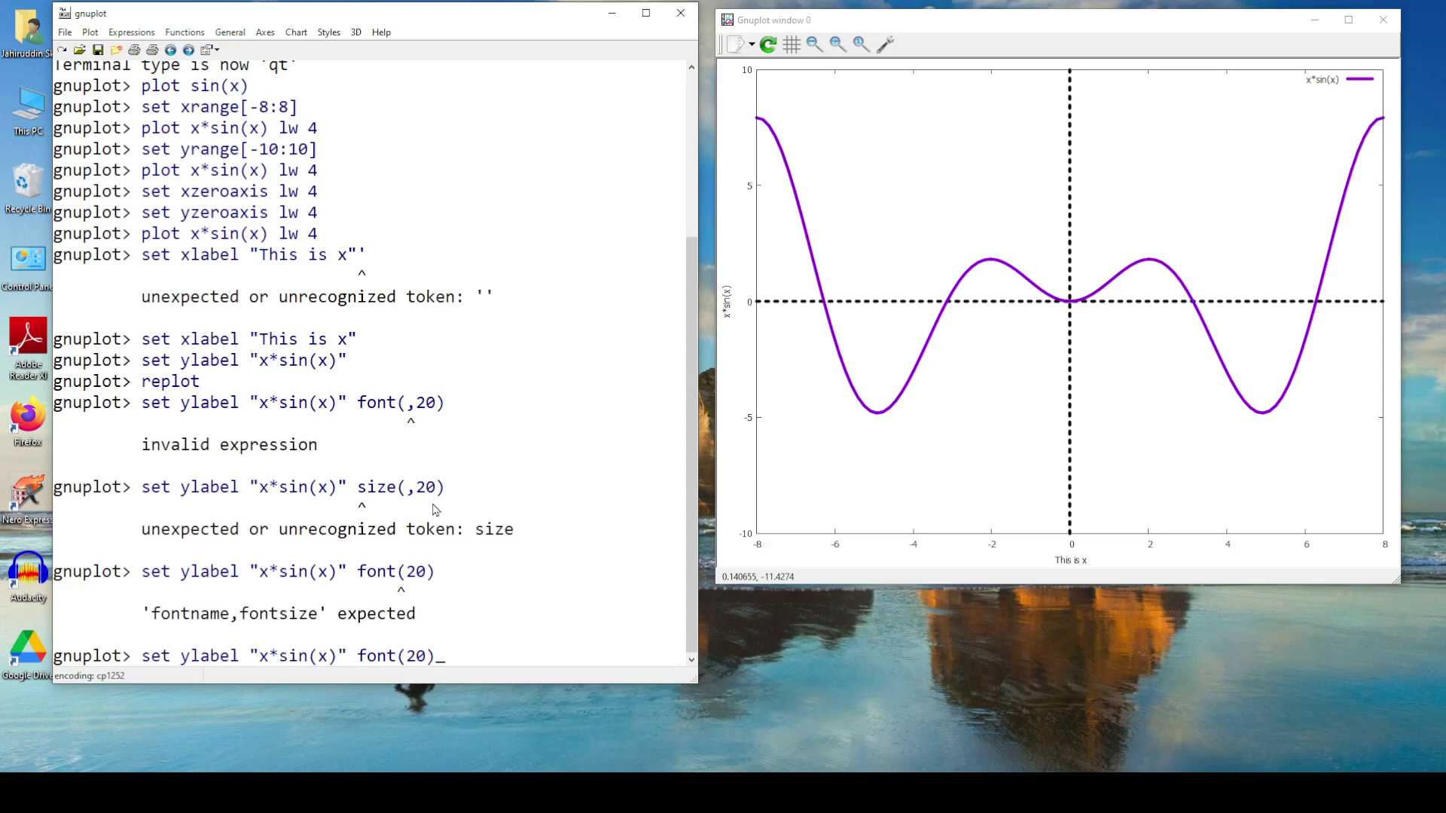
{"action": "key", "text": "BackSpace"}
{"action": "key", "text": "BackSpace"}
{"action": "key", "text": "BackSpace"}
{"action": "key", "text": "BackSpace"}
{"action": "type", "text": ",20"}
{"action": "key", "text": "Return"}
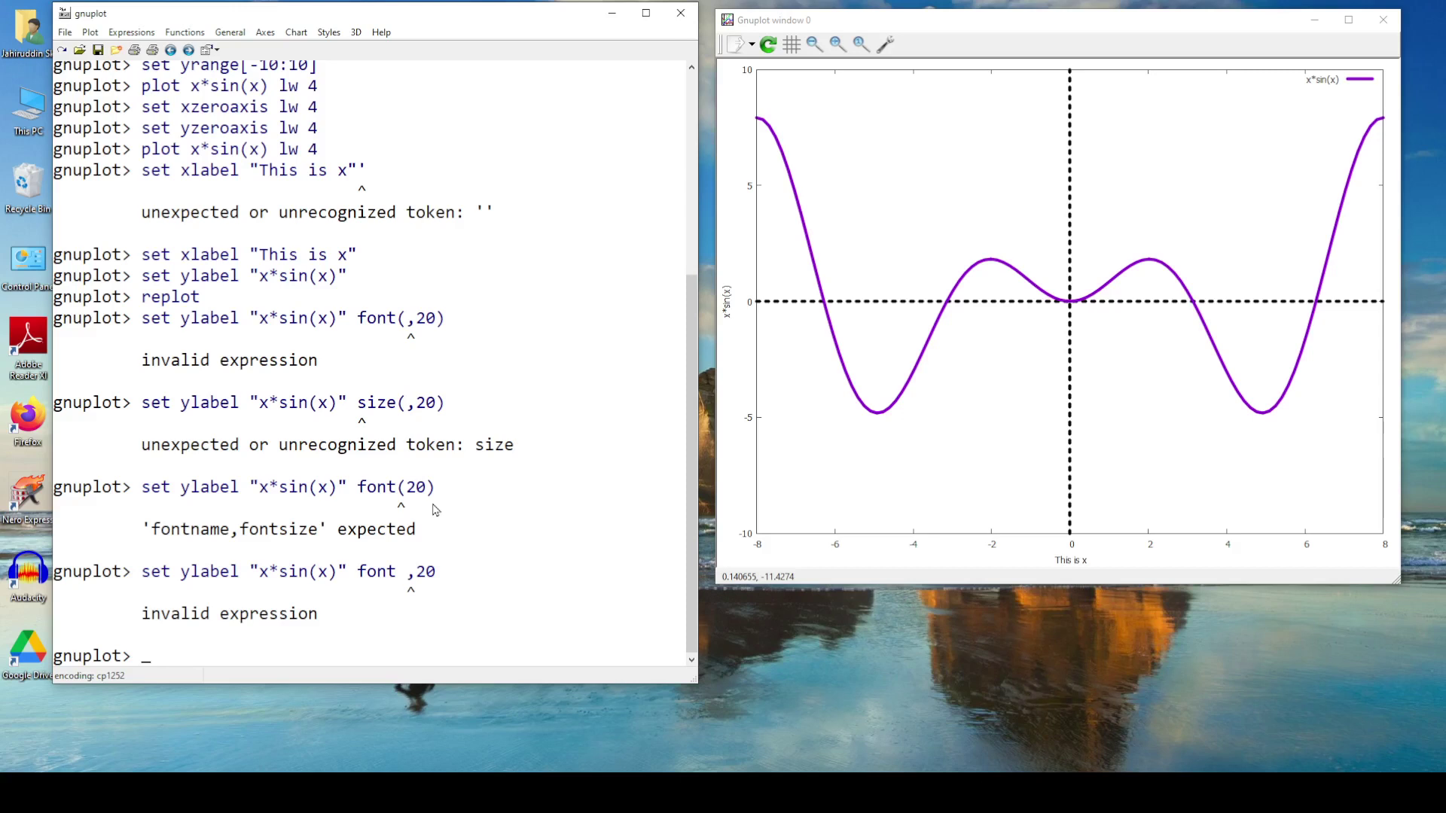
Run set ylabel "x*sin(x)" font ",20" and replot to show the larger y-label
{"action": "key", "text": "Up"}
{"action": "key", "text": "Up"}
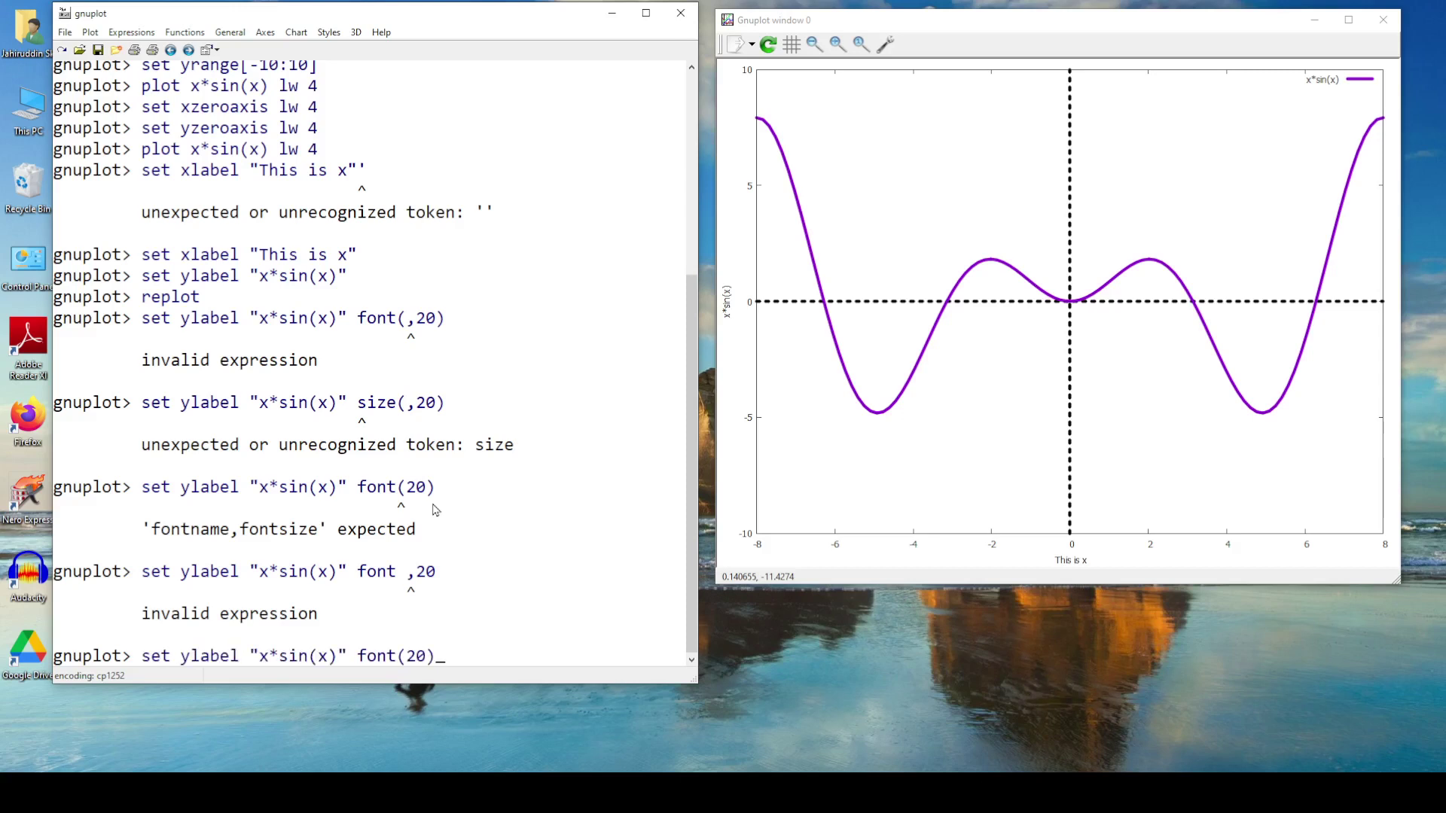
{"action": "key", "text": "BackSpace"}
{"action": "key", "text": "BackSpace"}
{"action": "key", "text": "BackSpace"}
{"action": "key", "text": "BackSpace"}
{"action": "type", "text": "\",20\""}
{"action": "key", "text": "Return"}
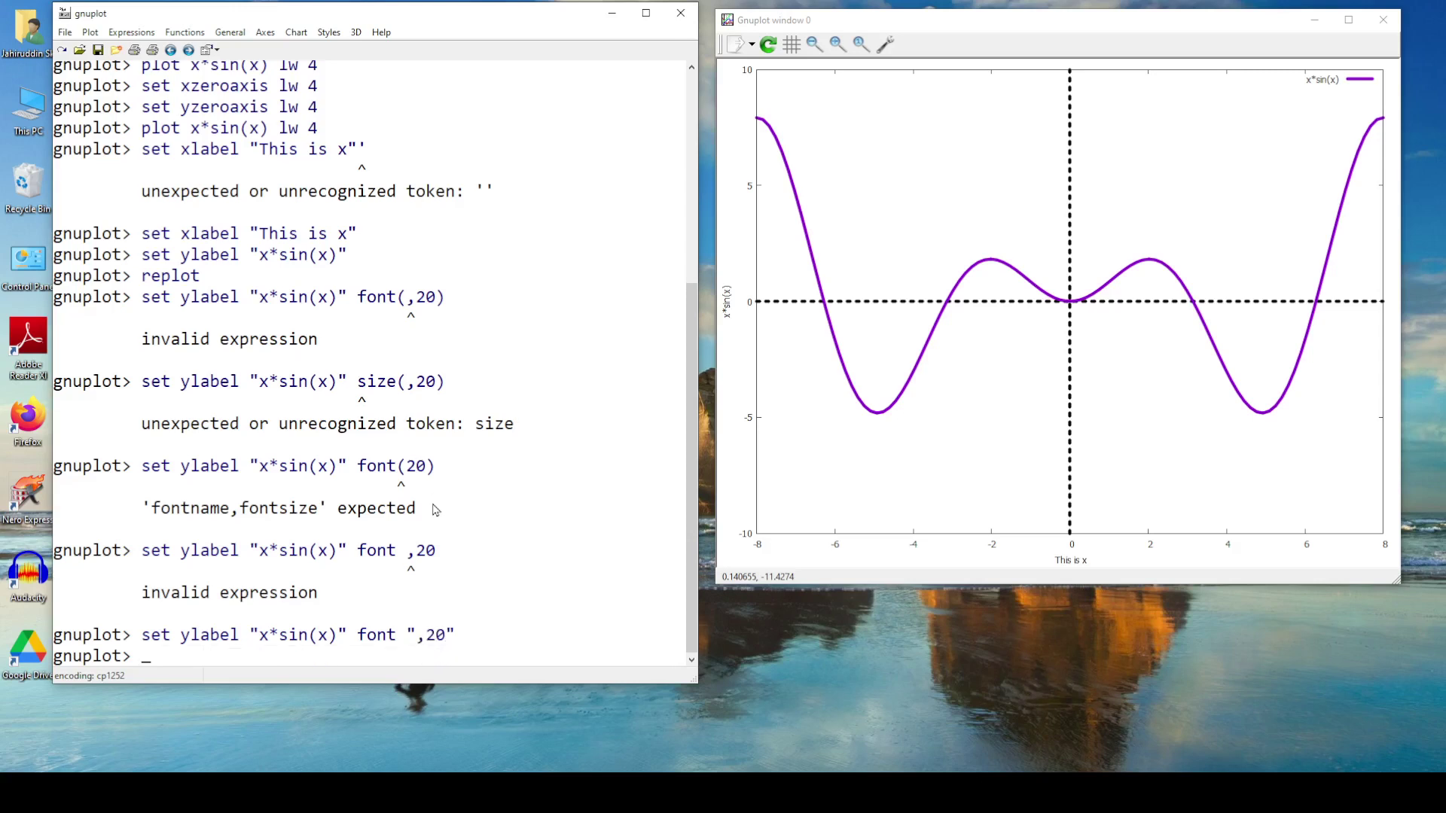
{"action": "key", "text": "Up"}
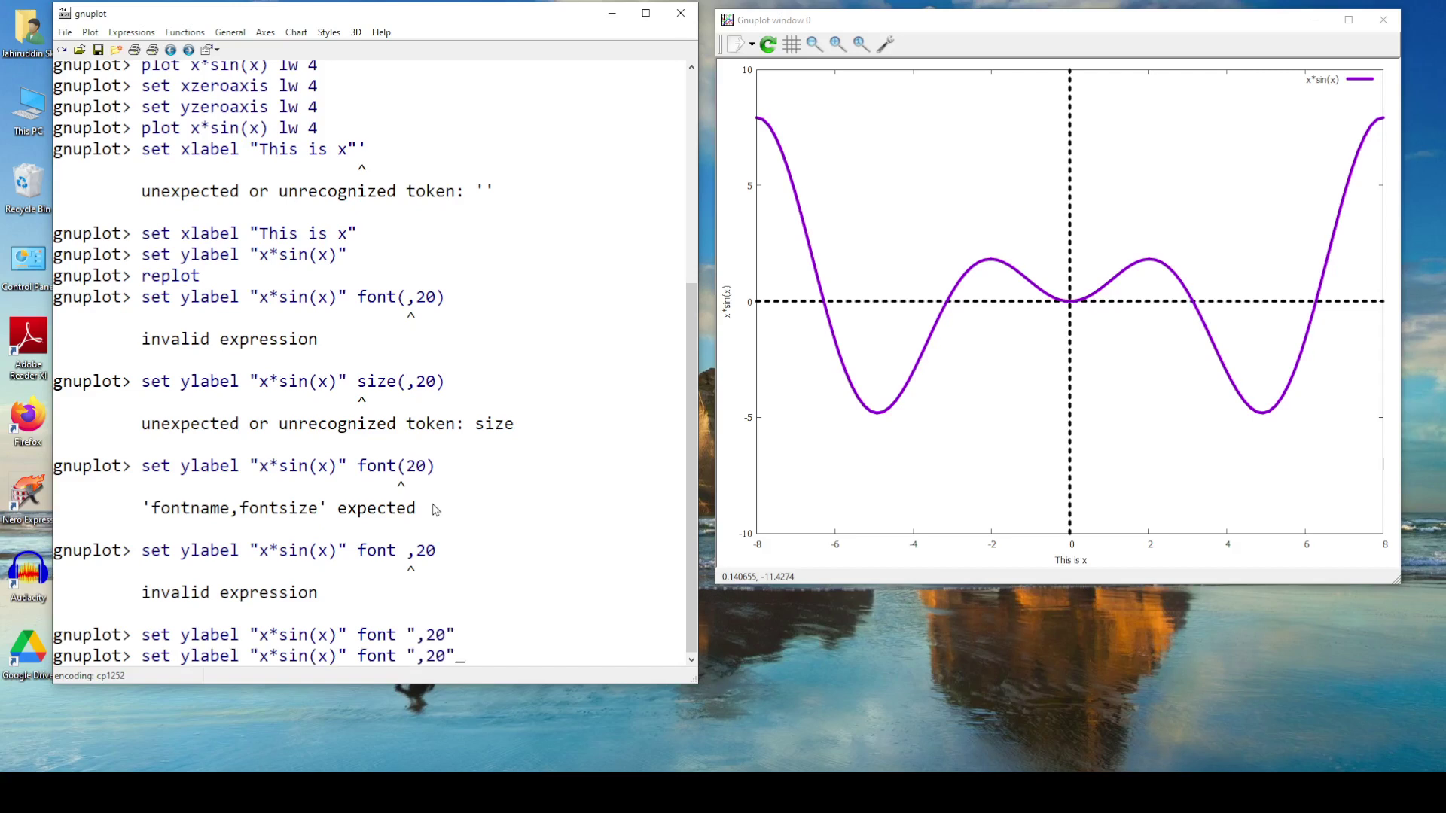
{"action": "key", "text": "BackSpace"}
{"action": "key", "text": "Down"}
{"action": "type", "text": "replot"}
{"action": "key", "text": "Return"}
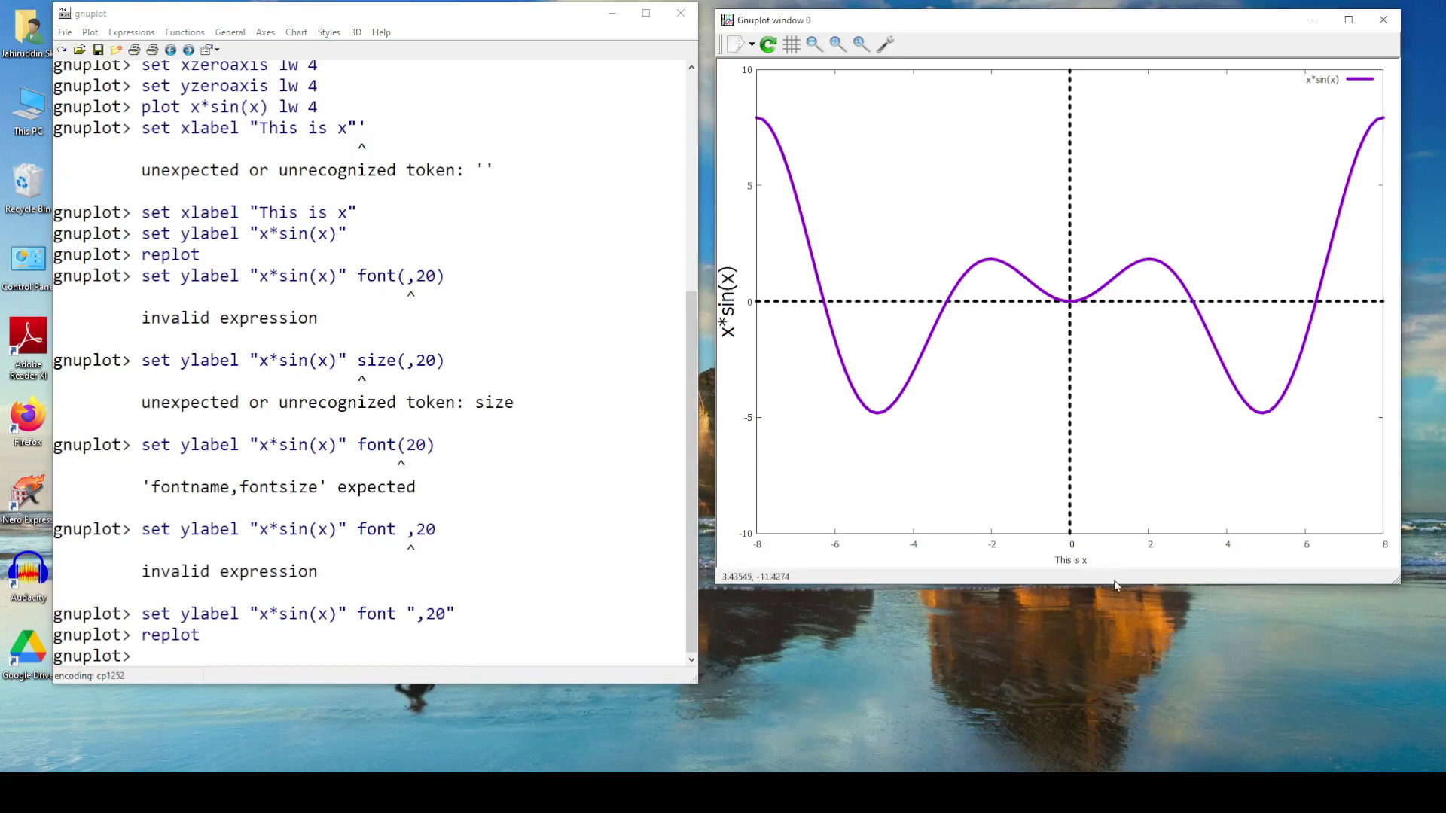
Enter set xlabel "This is x" font ",20", fixing typos along the way
{"action": "left_click", "coordinate": [274, 651]}
{"action": "type", "text": "set "}
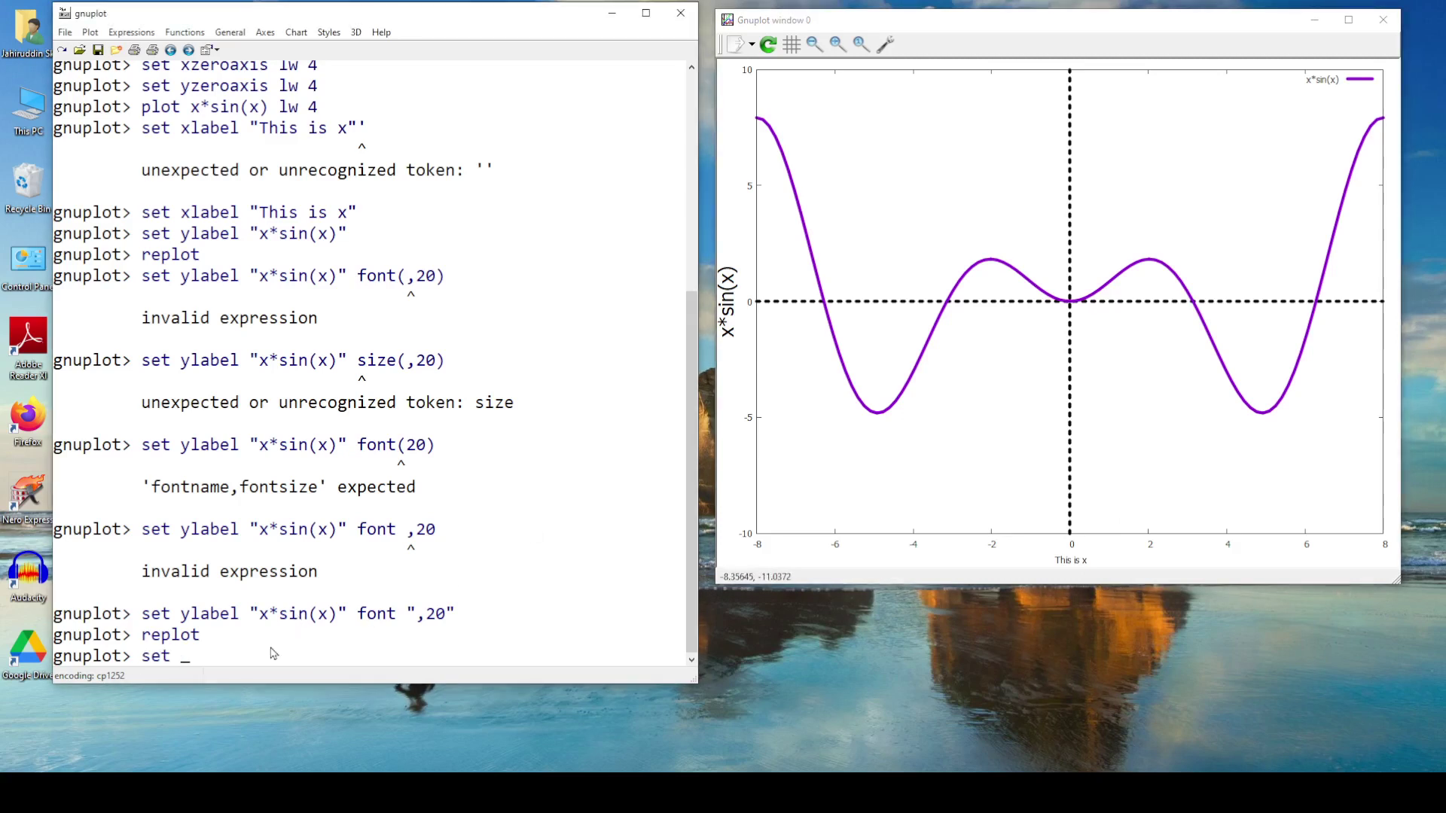
{"action": "type", "text": "xlav"}
{"action": "key", "text": "BackSpace"}
{"action": "type", "text": "be;"}
{"action": "key", "text": "BackSpace"}
{"action": "type", "text": "l \"This is x\""}
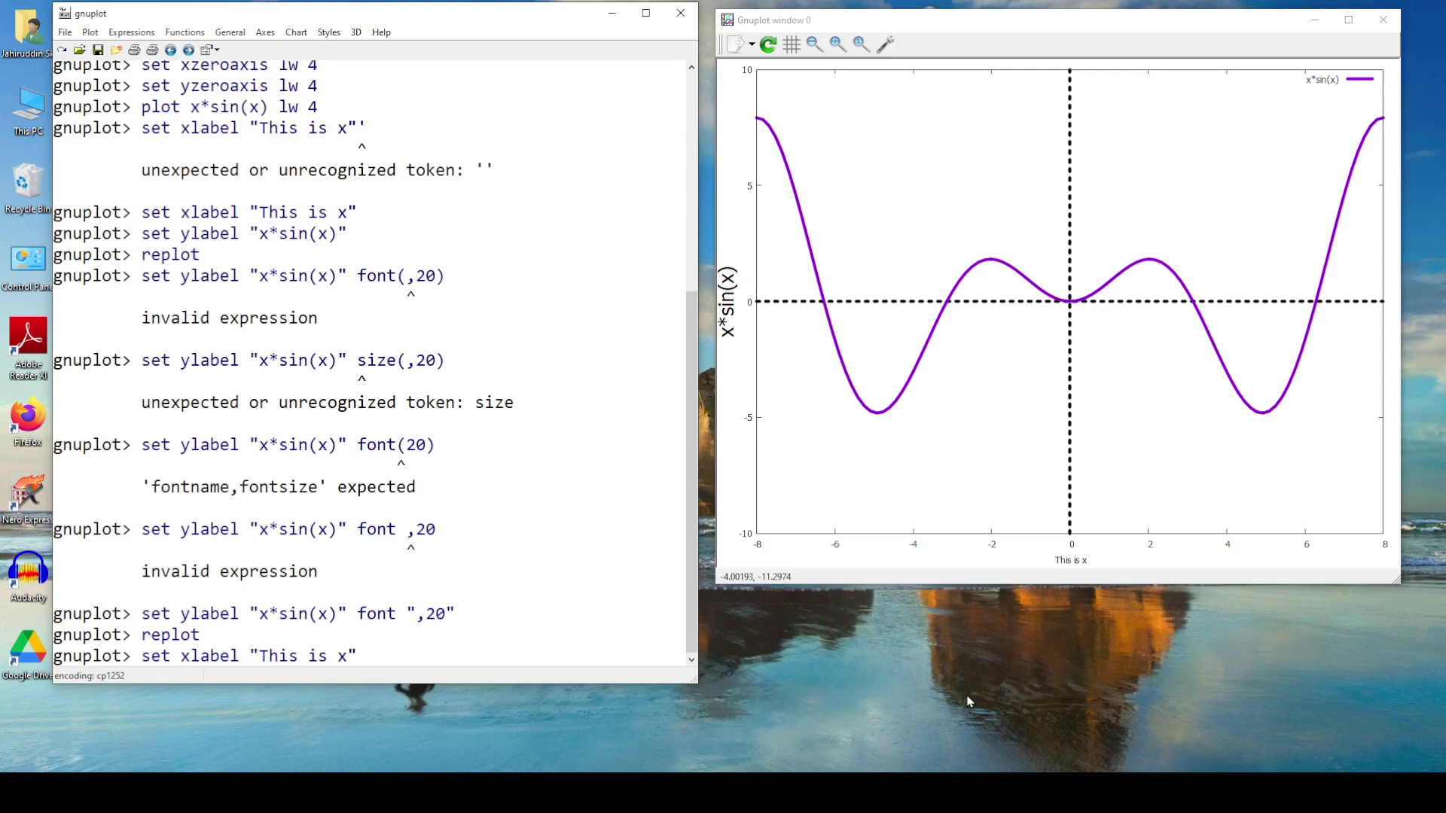
{"action": "type", "text": " folt"}
{"action": "key", "text": "BackSpace"}
{"action": "key", "text": "BackSpace"}
{"action": "type", "text": "nt"}
{"action": "type", "text": " \""}
{"action": "type", "text": ","}
{"action": "type", "text": ","}
{"action": "type", "text": "20"}
{"action": "type", "text": "\""}
{"action": "key", "text": "Return"}
Replot to show the larger x-label and highlight its font setting in the command
{"action": "type", "text": "replot"}
{"action": "key", "text": "Return"}
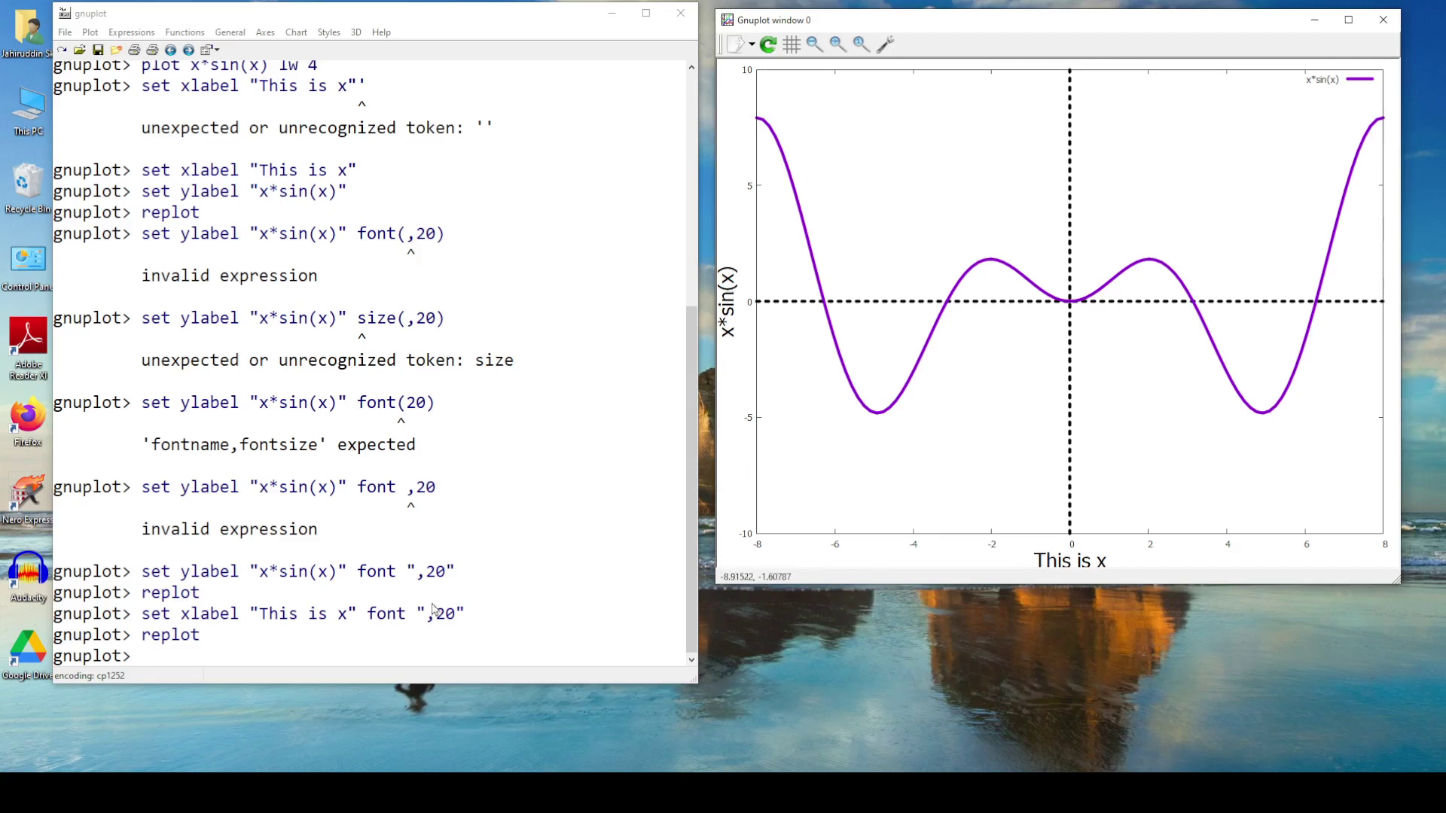
{"action": "left_click_drag", "start_coordinate": [367, 616], "coordinate": [477, 620]}
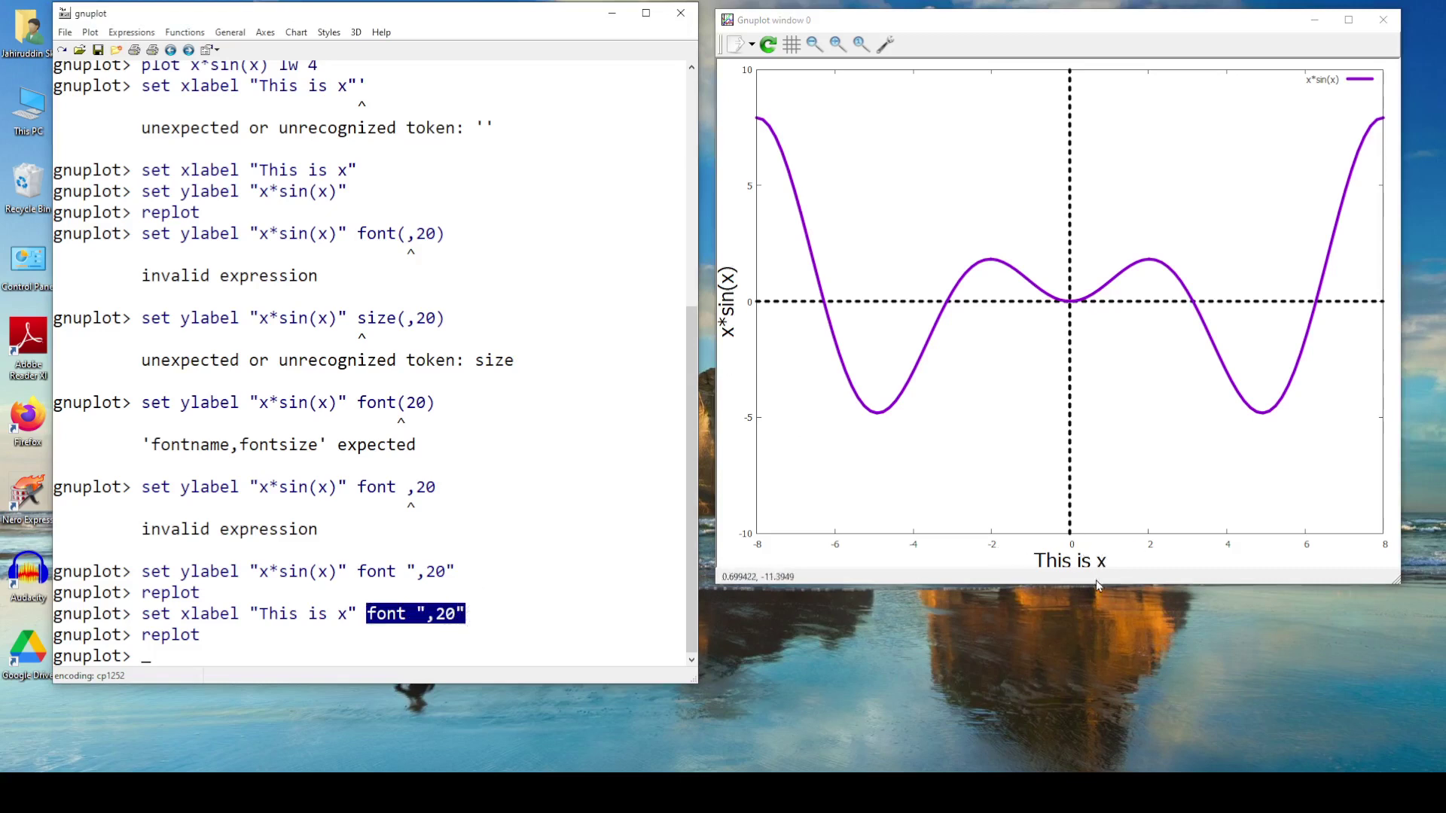
Set y ticks every 2 units with set ytics 2 after rejected yticks/ytiks spellings, then replot
{"action": "left_click", "coordinate": [183, 666]}
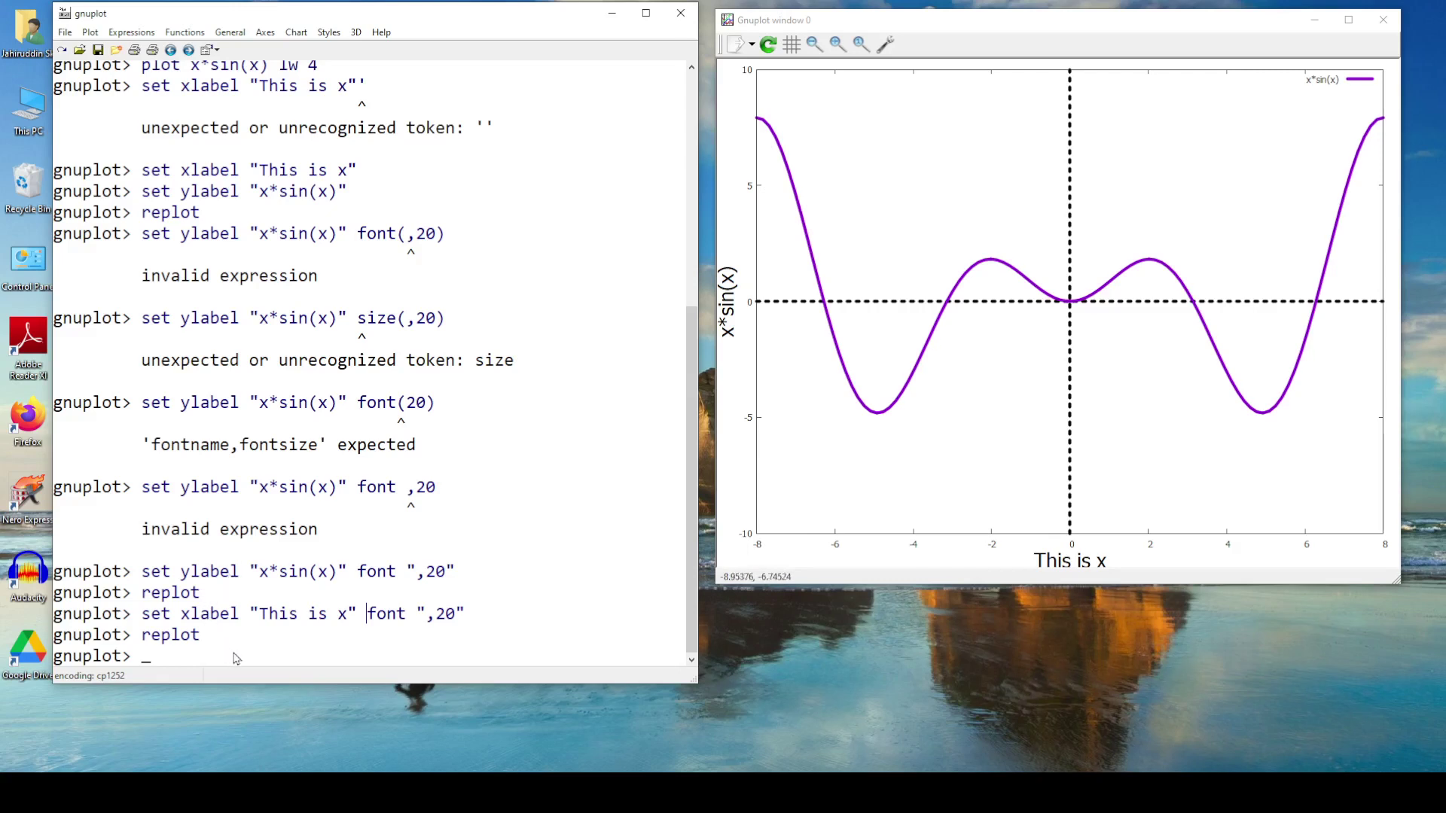
{"action": "type", "text": "set yticks 2"}
{"action": "key", "text": "Return"}
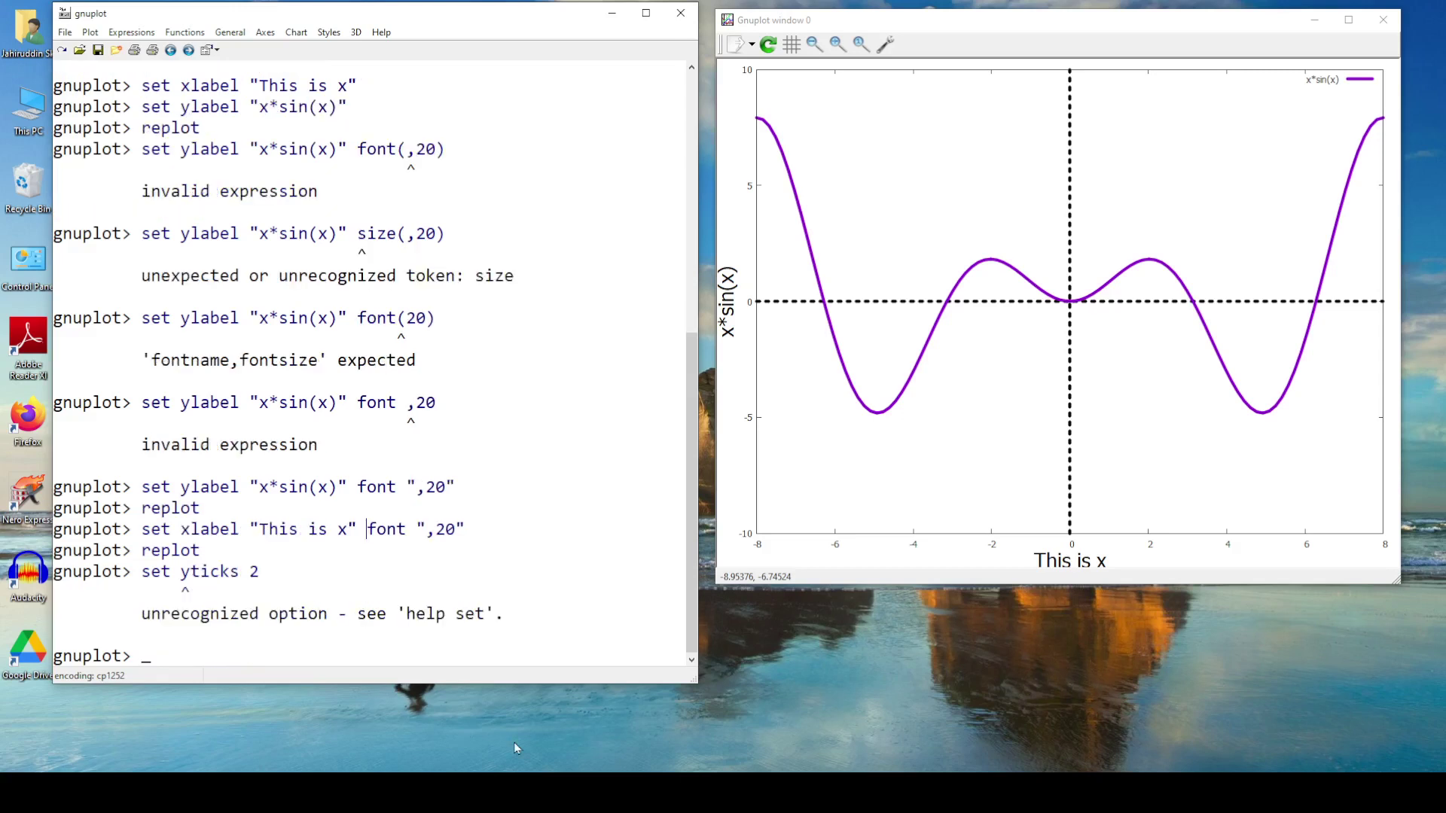
{"action": "type", "text": "set ytiks 2"}
{"action": "key", "text": "Return"}
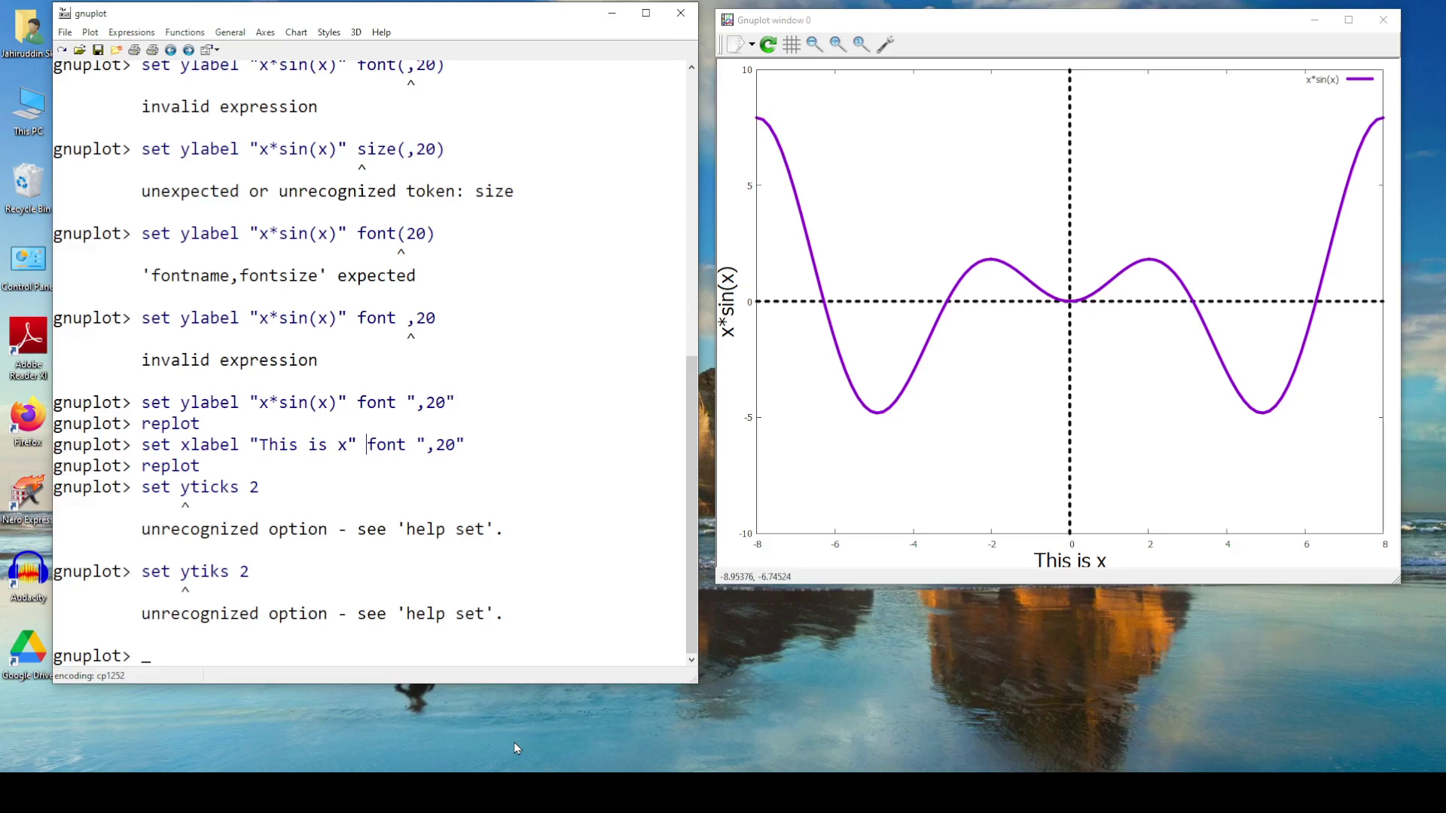
{"action": "type", "text": "set ytics 2"}
{"action": "key", "text": "Return"}
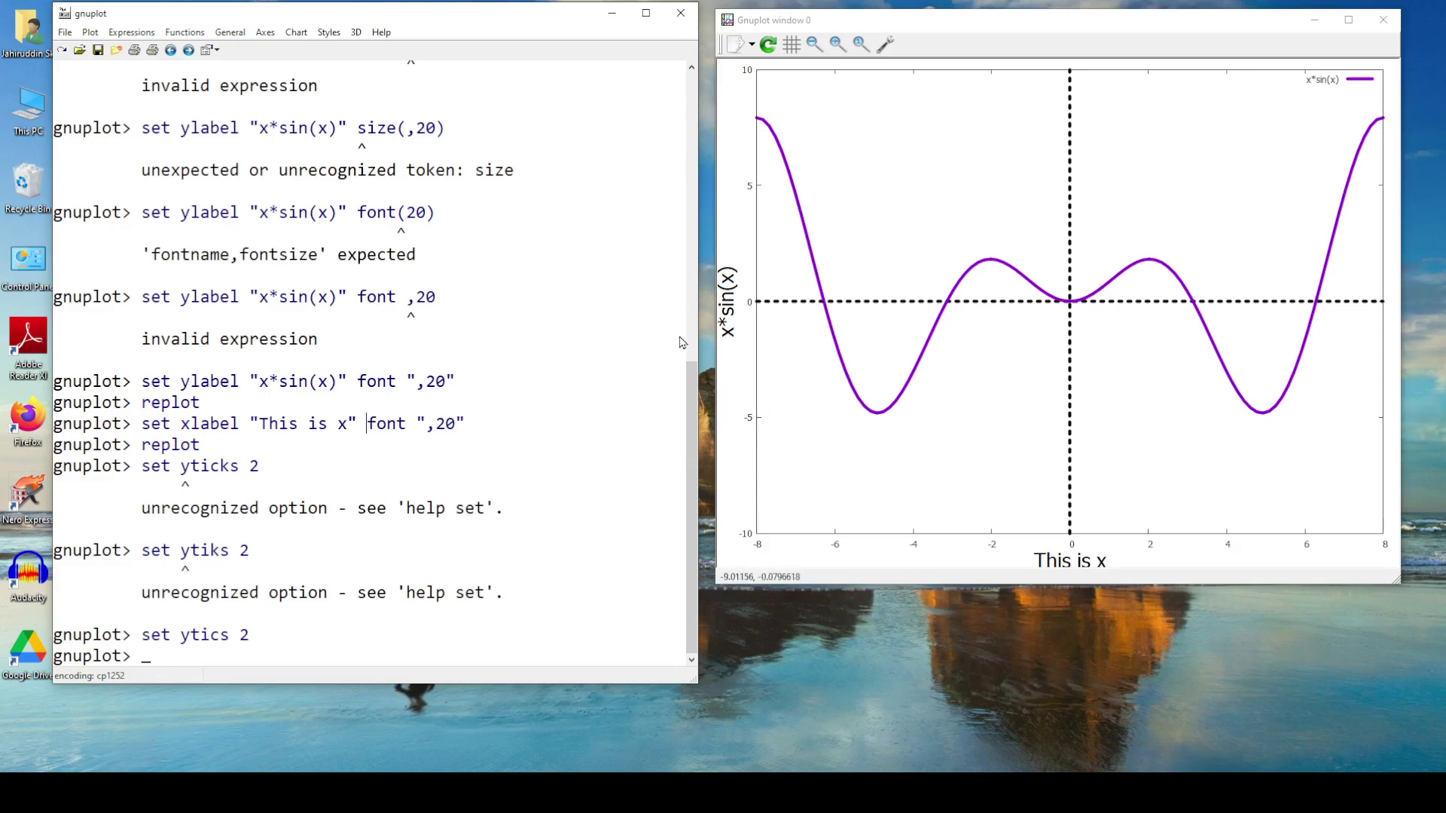
{"action": "type", "text": "replot"}
{"action": "key", "text": "Return"}
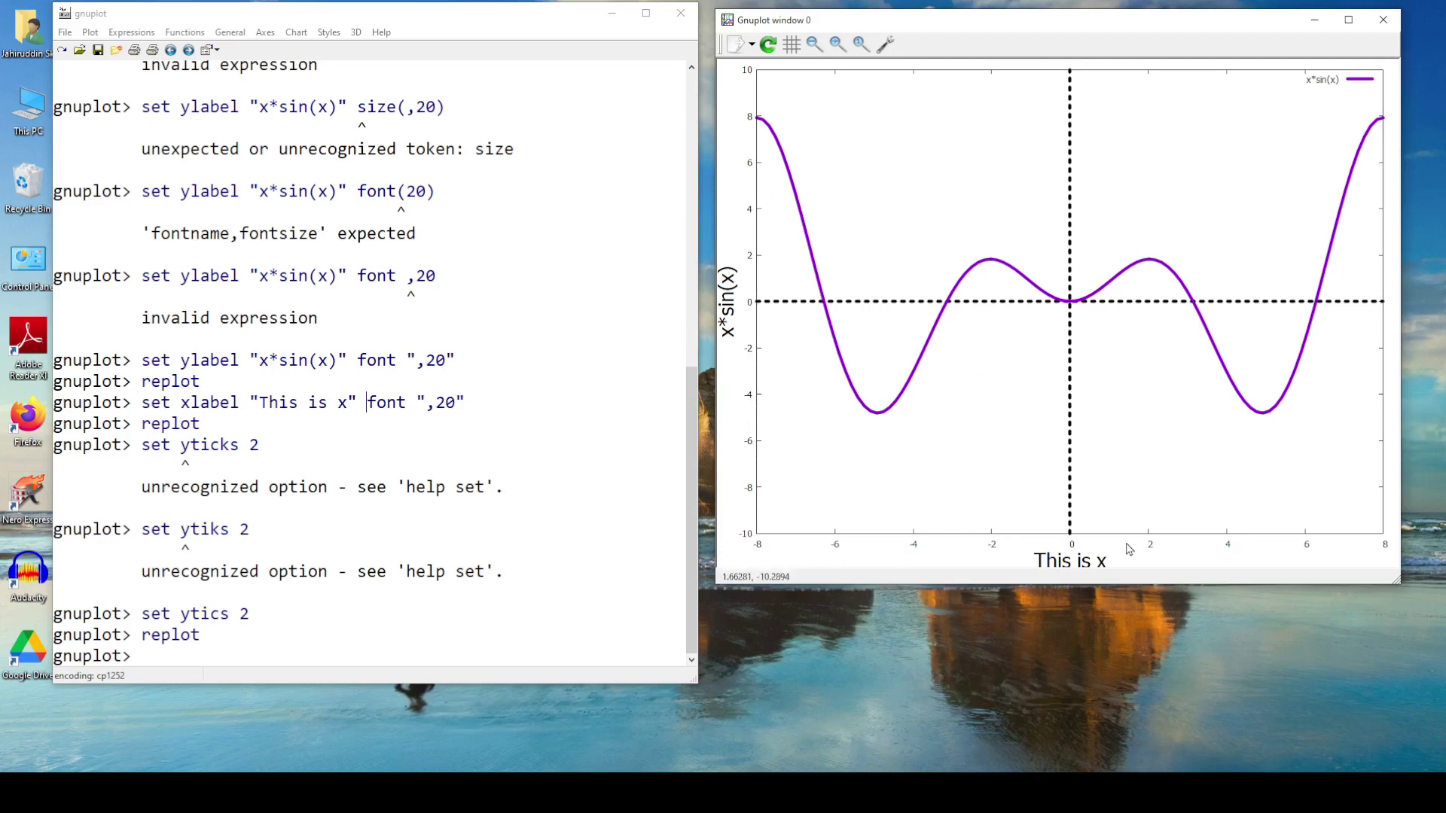
Run set xtics 1 and replot so the x-axis shows ticks every unit from -8 to 8
{"action": "left_click", "coordinate": [268, 651]}
{"action": "type", "text": "set xtics 1"}
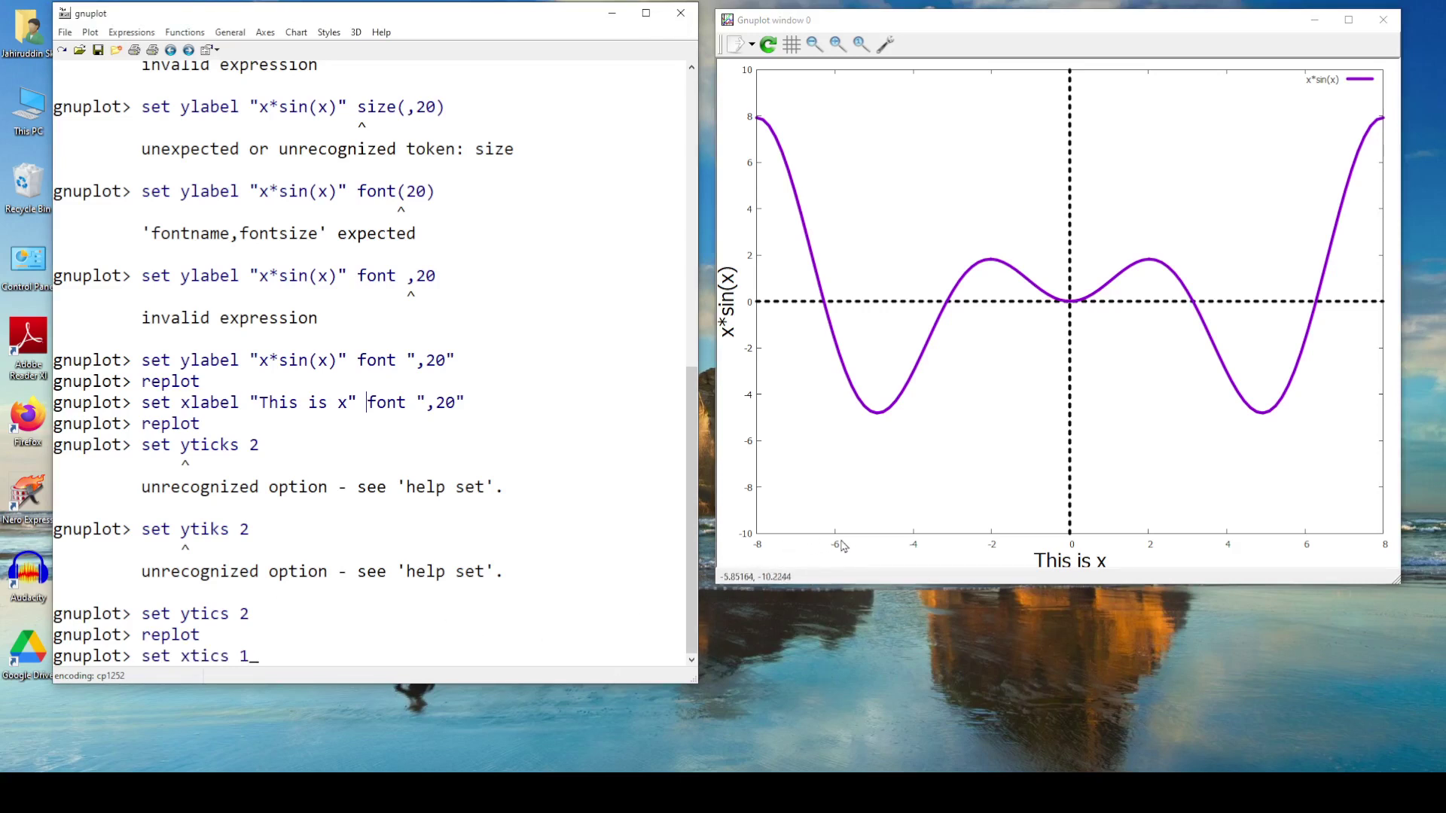
{"action": "key", "text": "Return"}
{"action": "type", "text": "replot"}
{"action": "key", "text": "Return"}
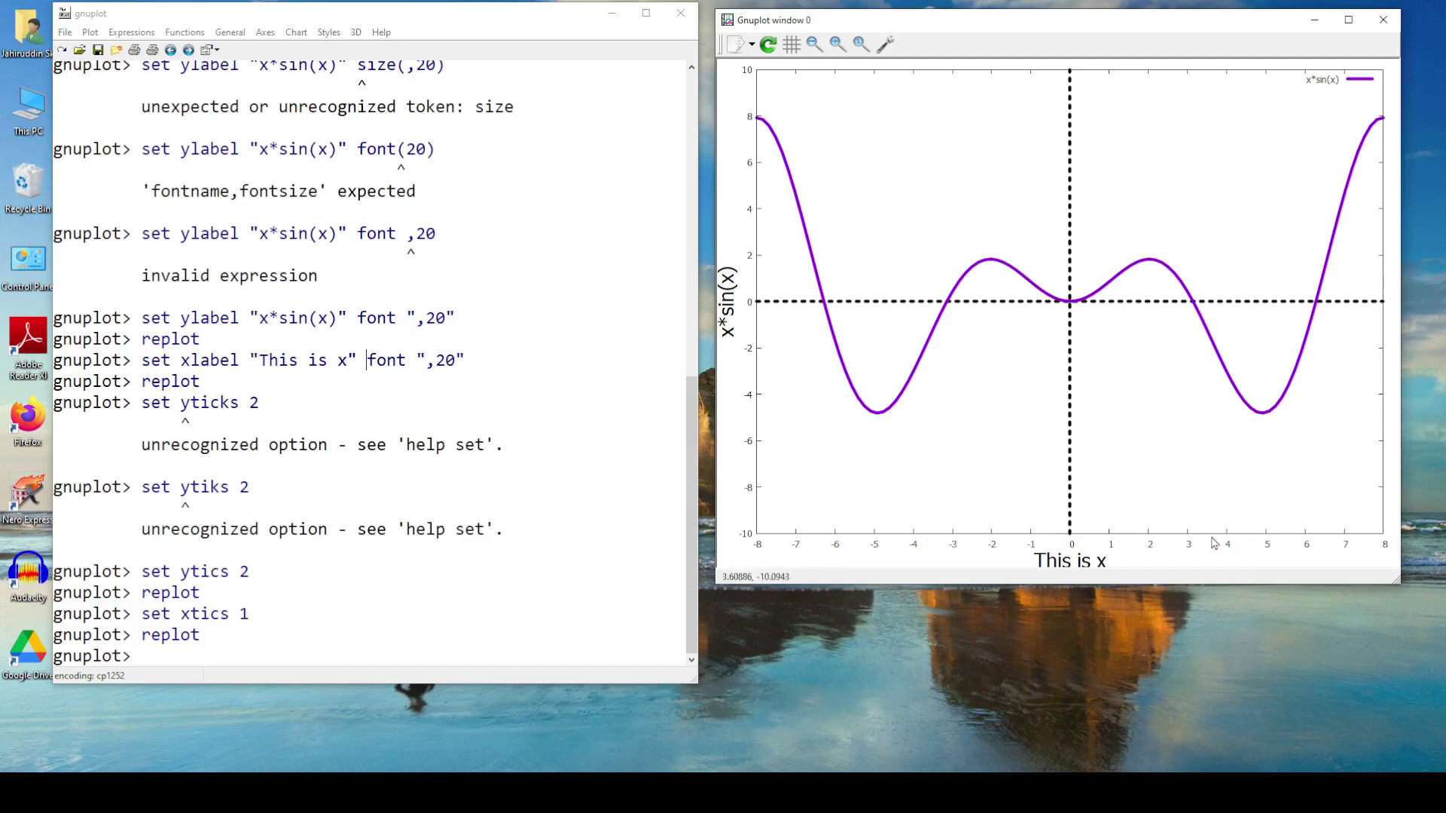
{"action": "left_click", "coordinate": [366, 657]}
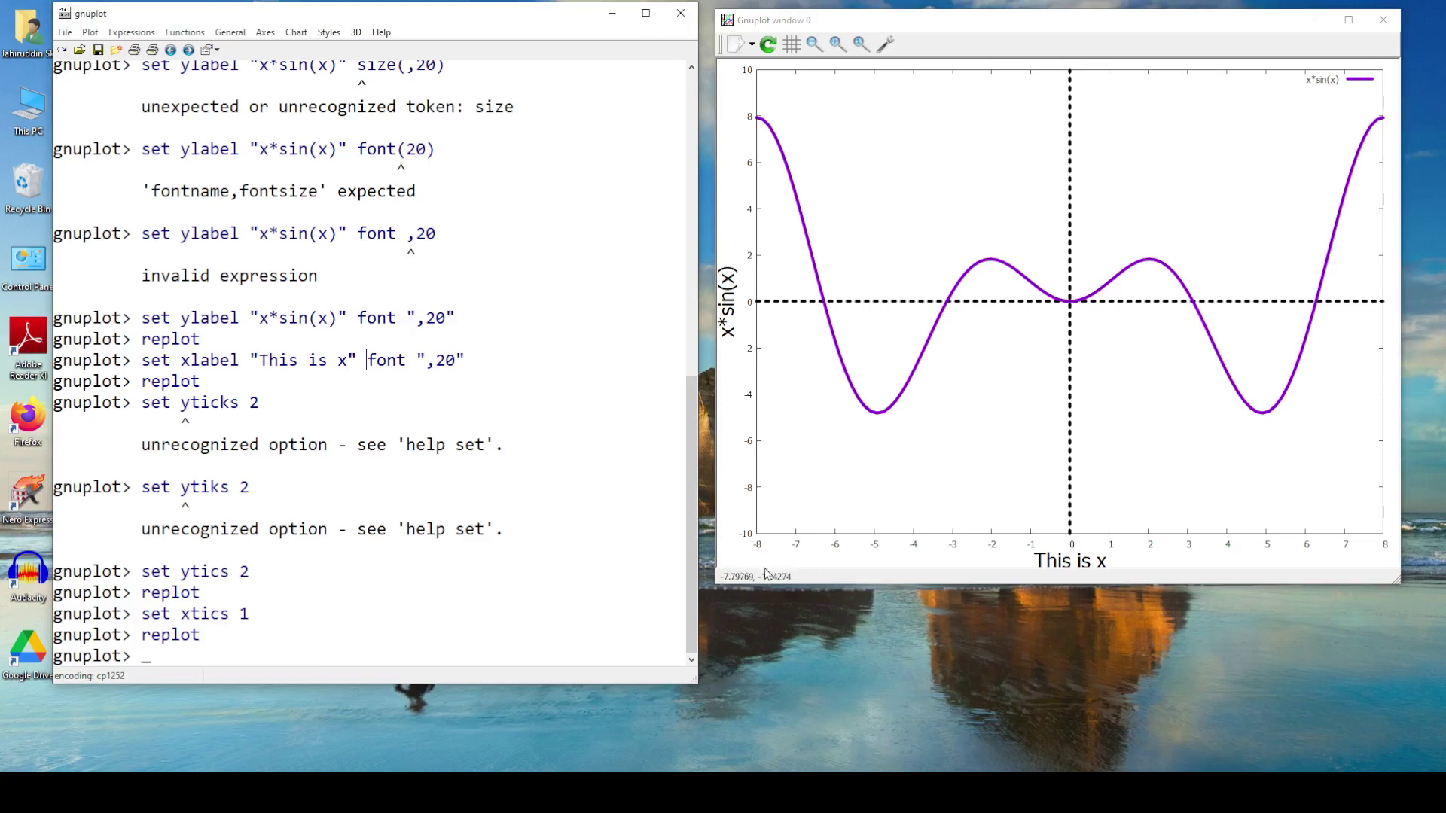
Run set xtics 1 font ",12" and replot to enlarge the x tick numbers
{"action": "type", "text": "set xtics 1 font\",12"}
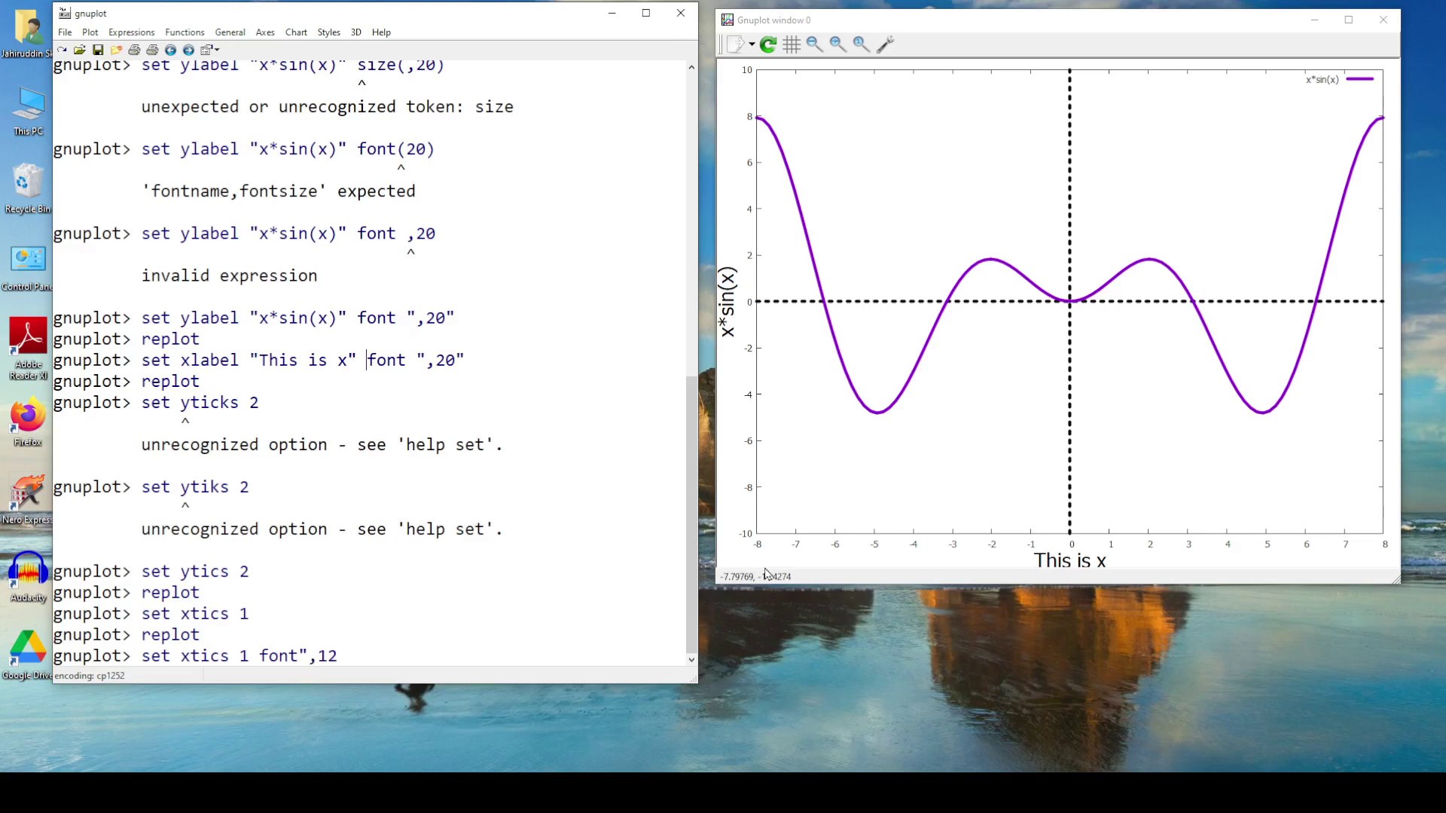
{"action": "key", "text": "Left"}
{"action": "key", "text": "Left"}
{"action": "key", "text": "Right"}
{"action": "key", "text": "Right"}
{"action": "key", "text": "Right"}
{"action": "key", "text": "Right"}
{"action": "key", "text": "Return"}
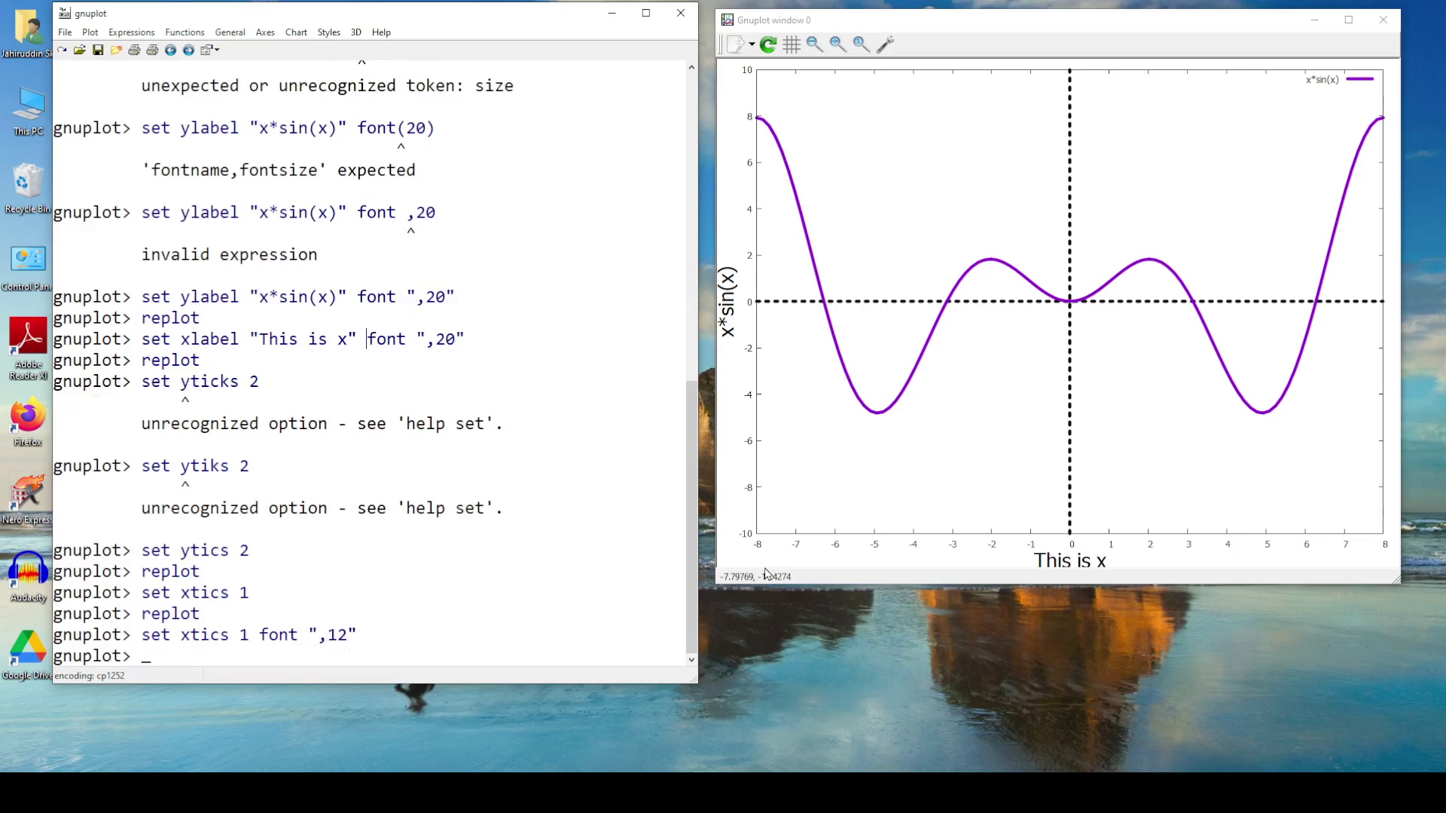
{"action": "type", "text": "replot"}
{"action": "key", "text": "Return"}
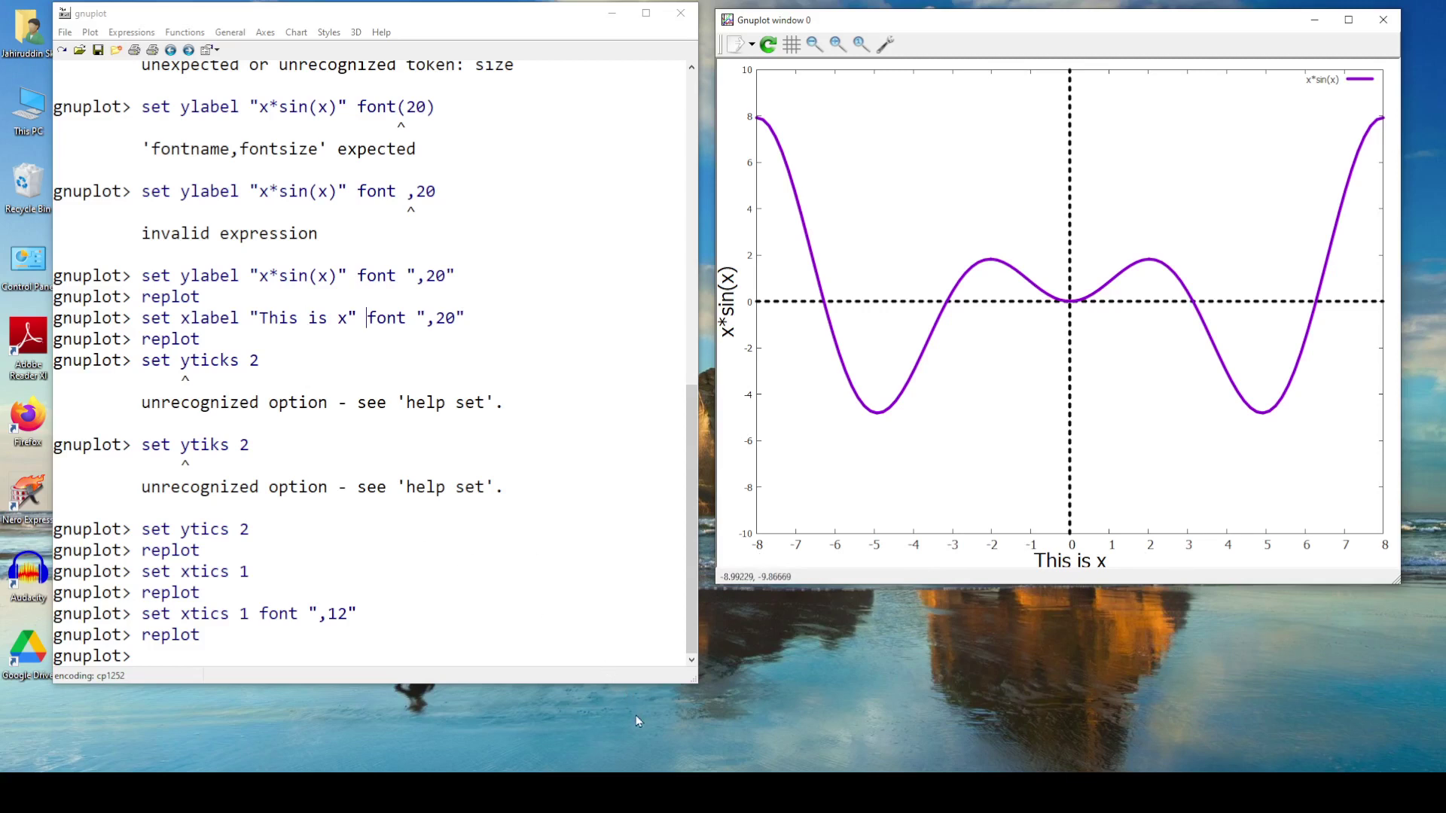
{"action": "left_click", "coordinate": [339, 651]}
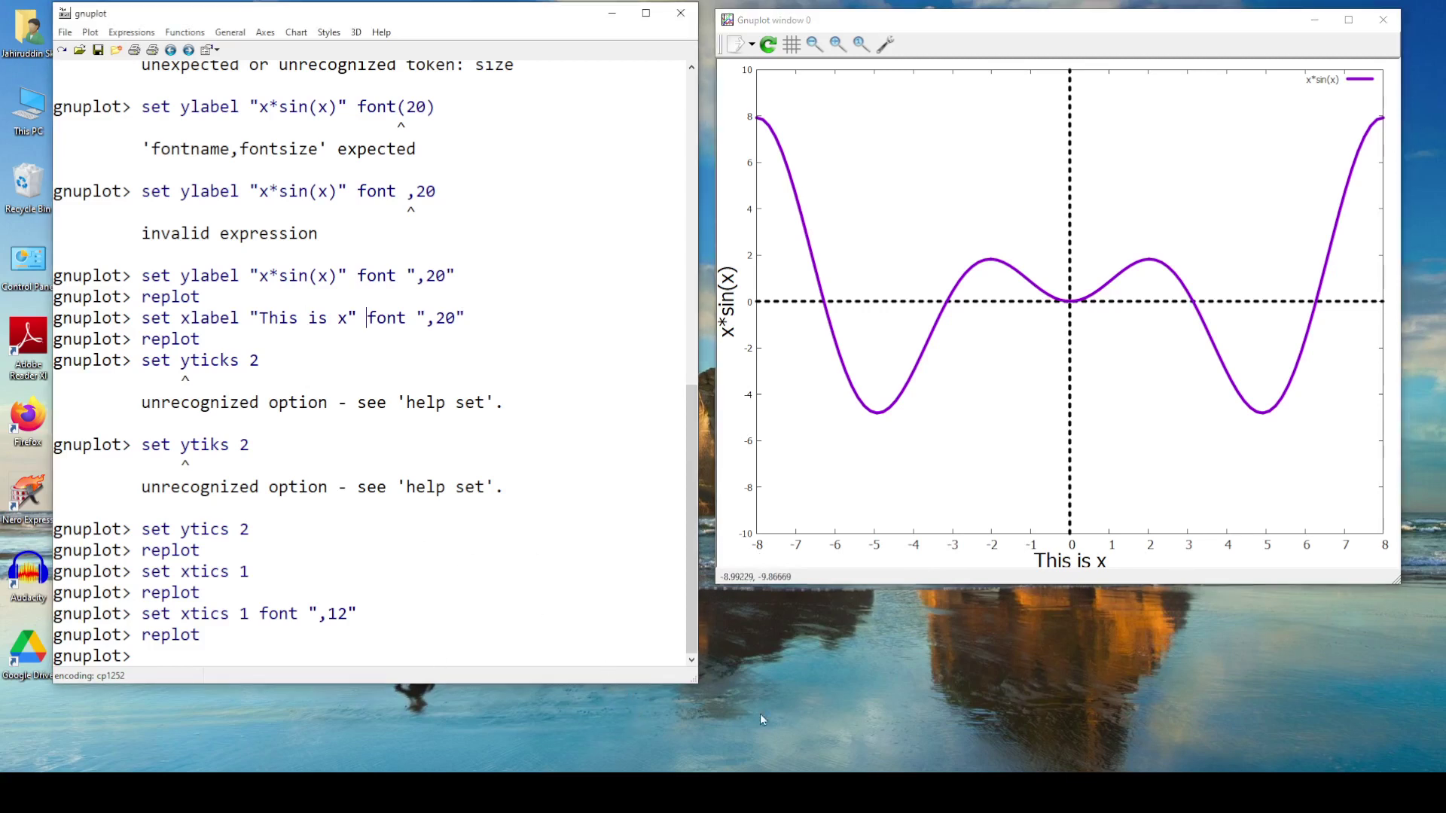
{"action": "type", "text": "set"}
Complete set ytics 2 font ",14" and replot to enlarge the y tick numbers
{"action": "type", "text": "ytics 2 font \",14"}
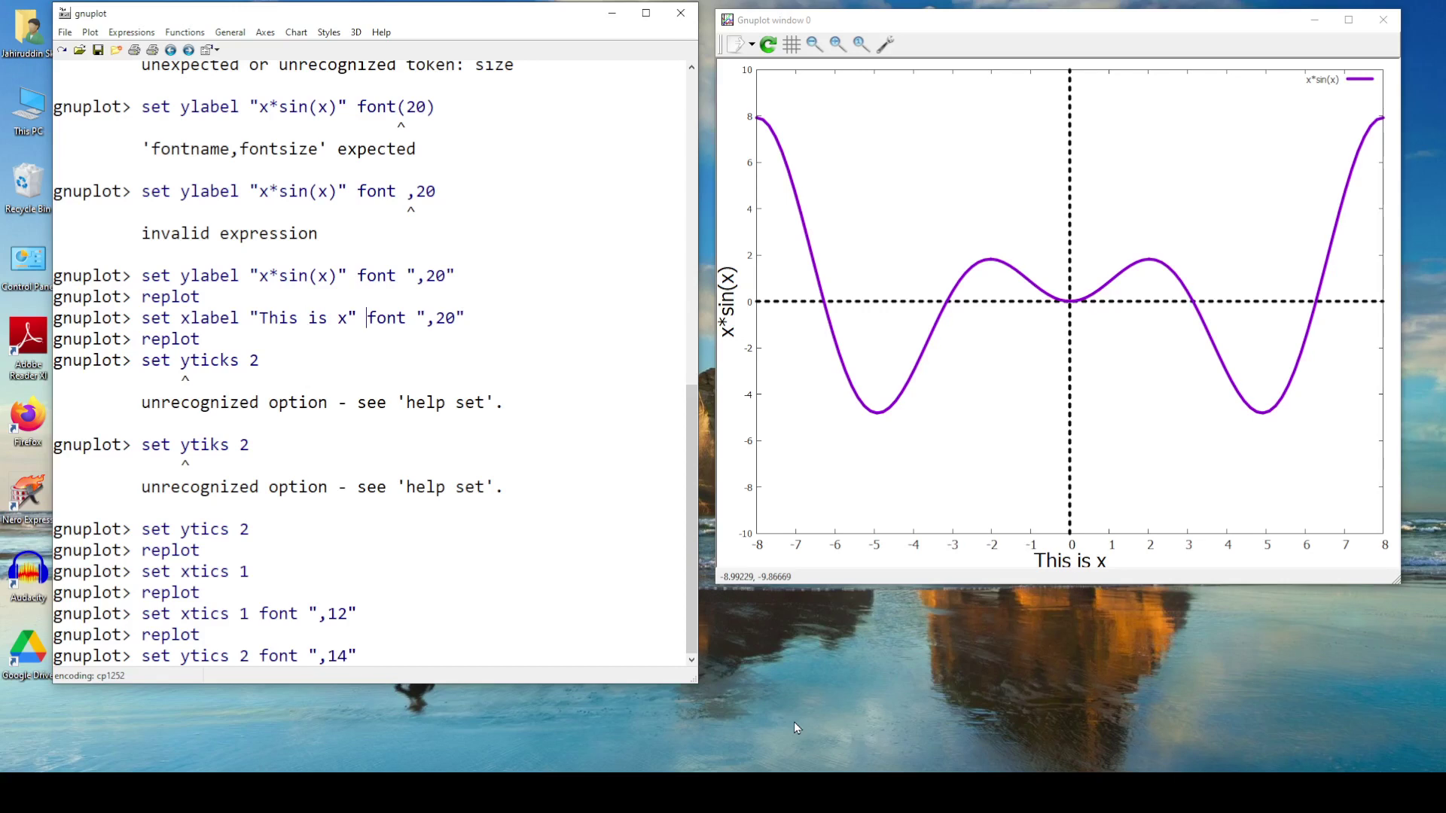
{"action": "type", "text": "\""}
{"action": "key", "text": "Return"}
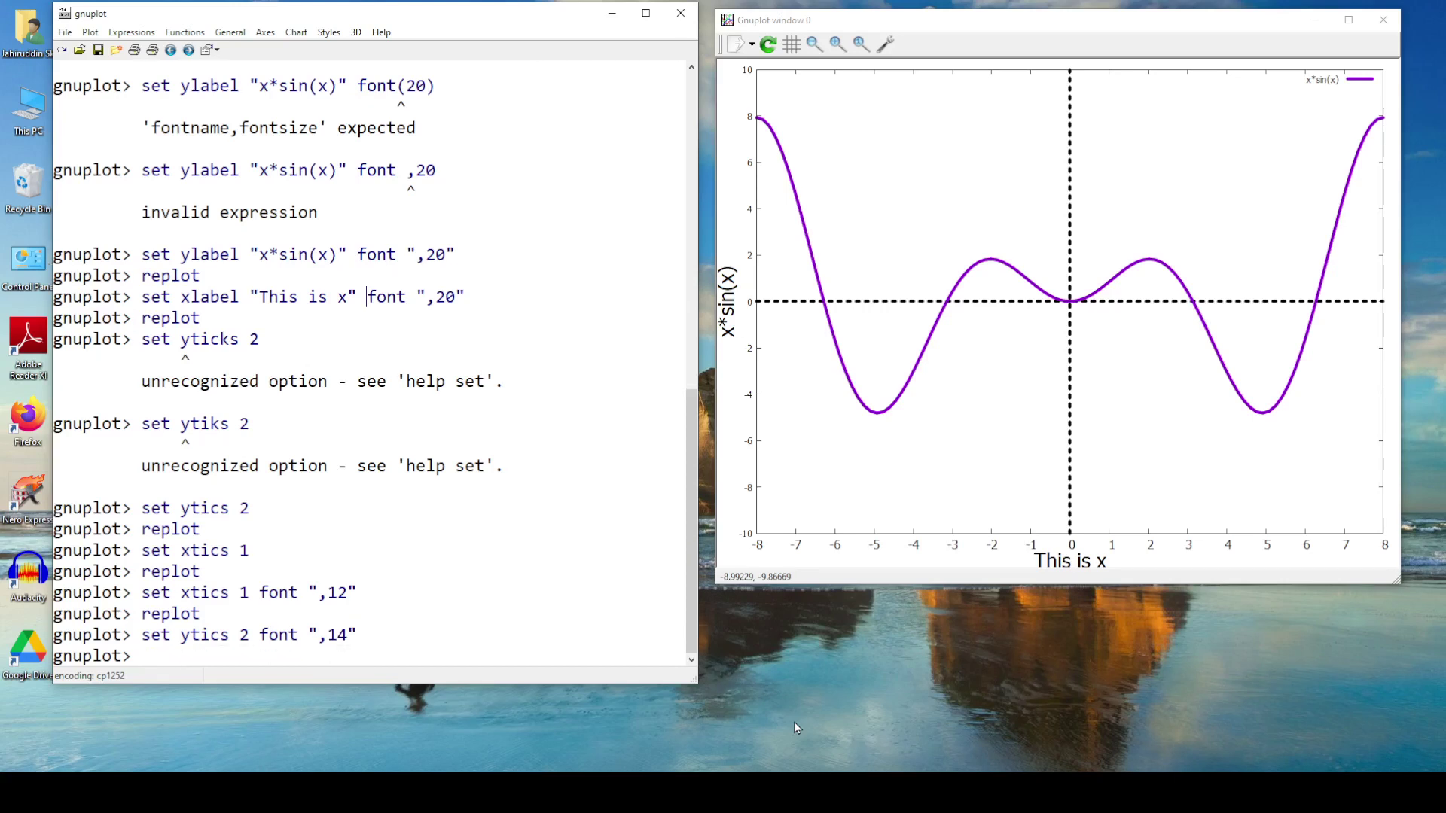
{"action": "type", "text": "replot"}
{"action": "key", "text": "Return"}
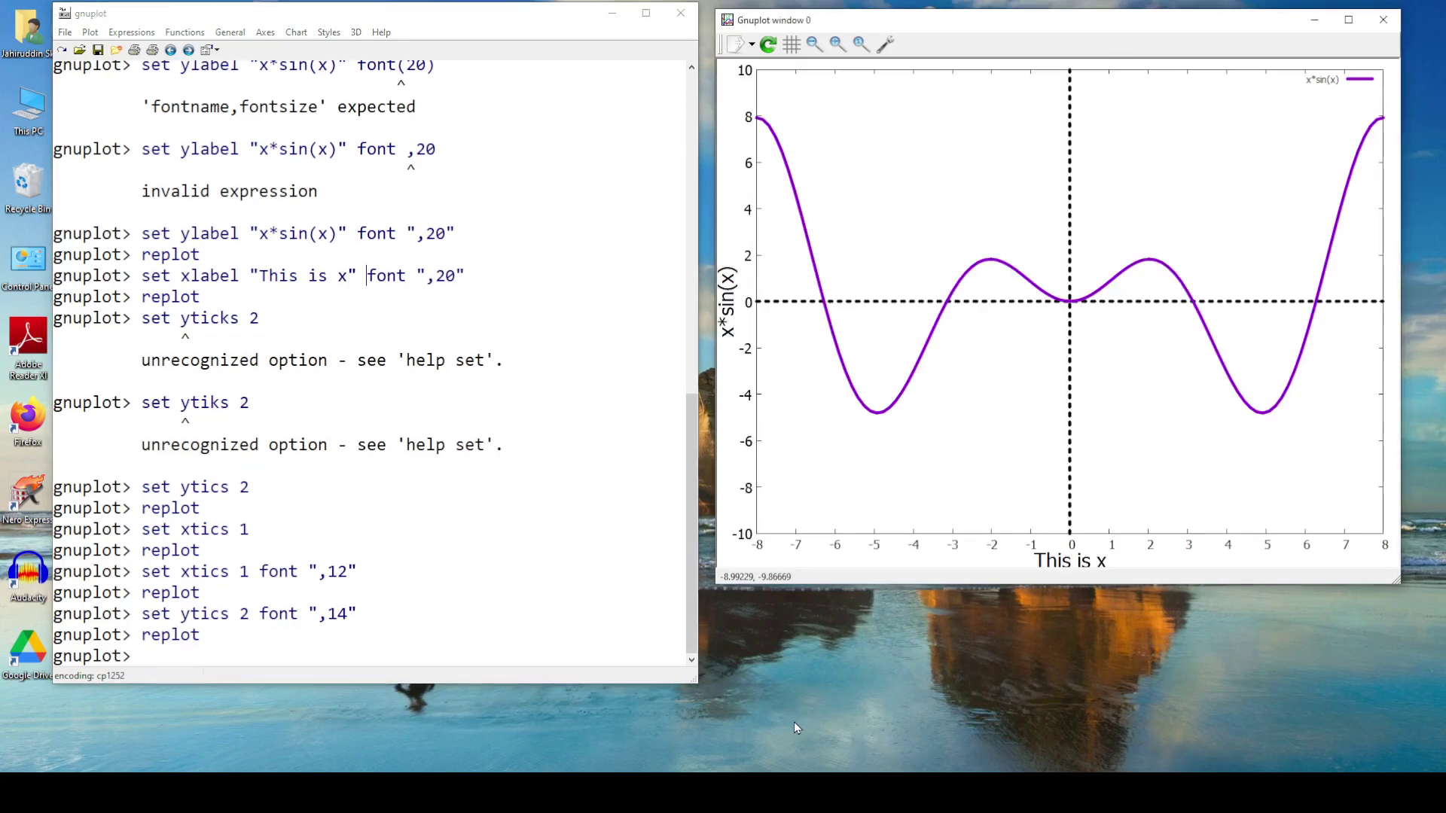